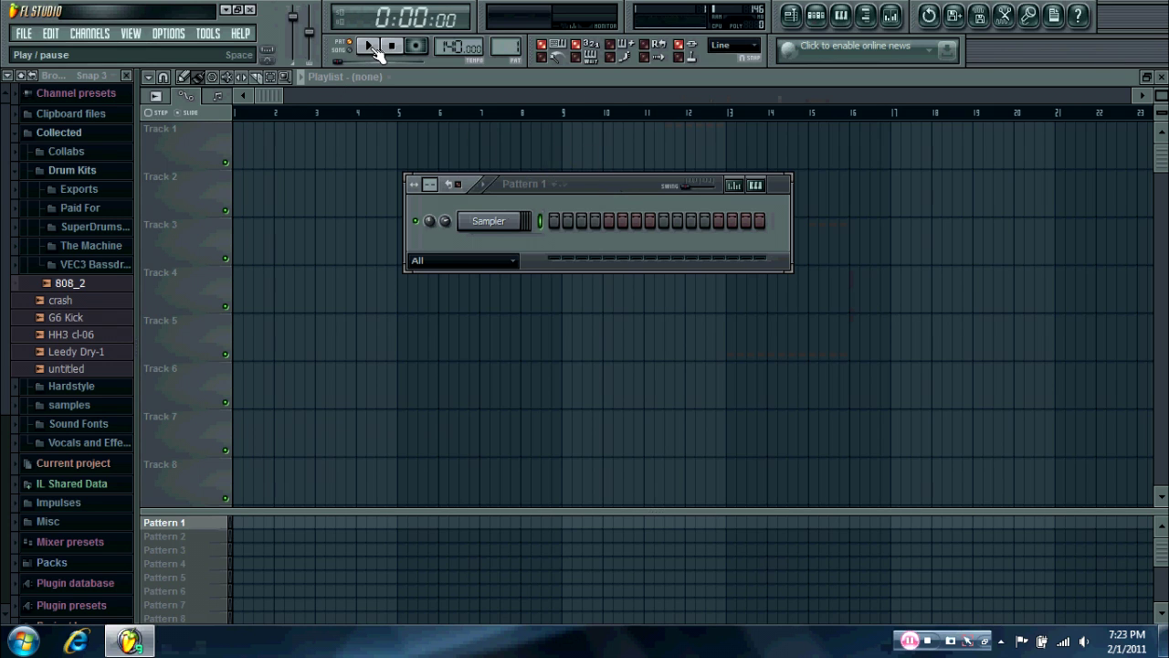
- Load the 808_2 sample into the default Sampler channel of Pattern 1 and audition it
left_click(267, 97)
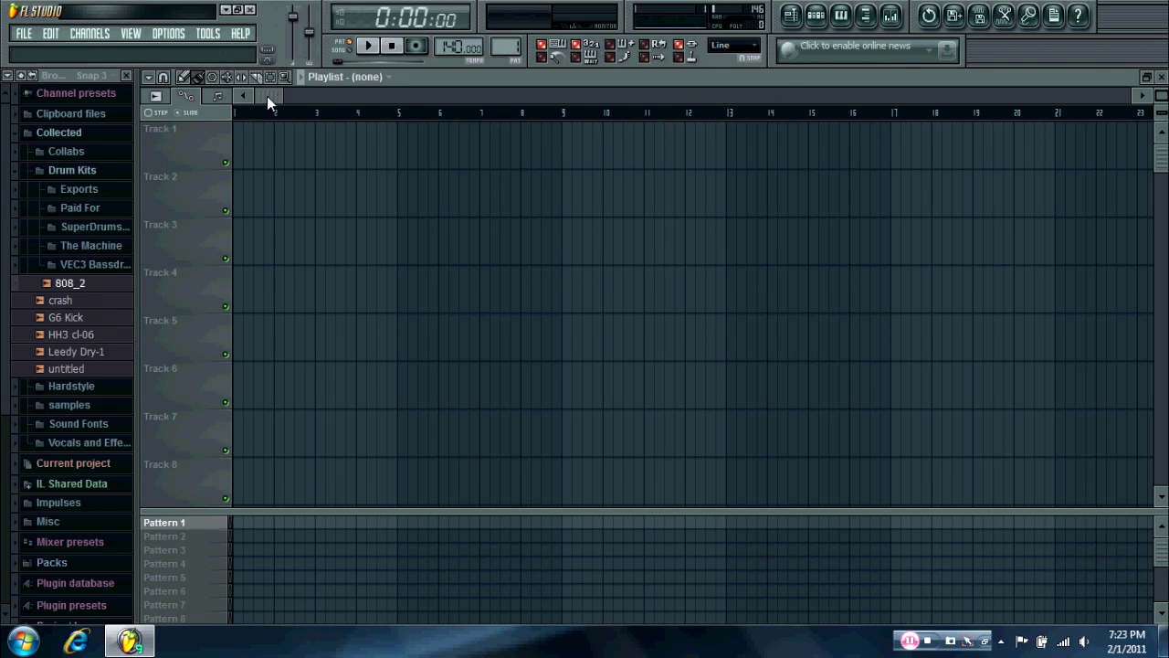
left_click(821, 24)
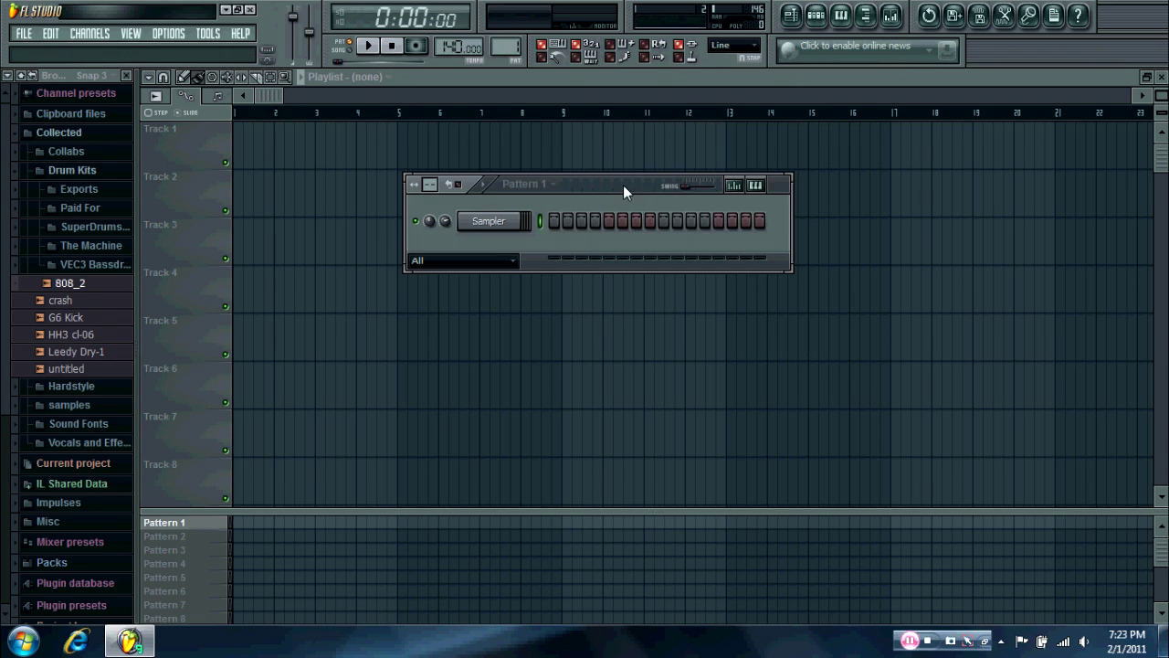
left_click_drag(623, 184, 598, 219)
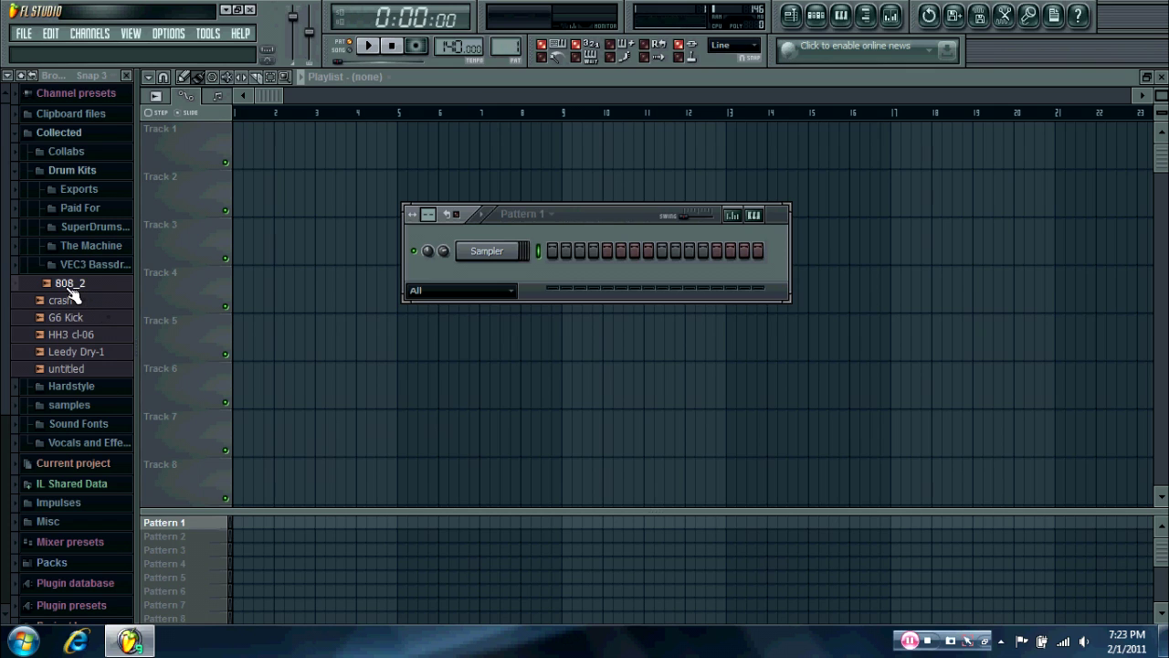
left_click_drag(73, 289, 514, 264)
key("q")
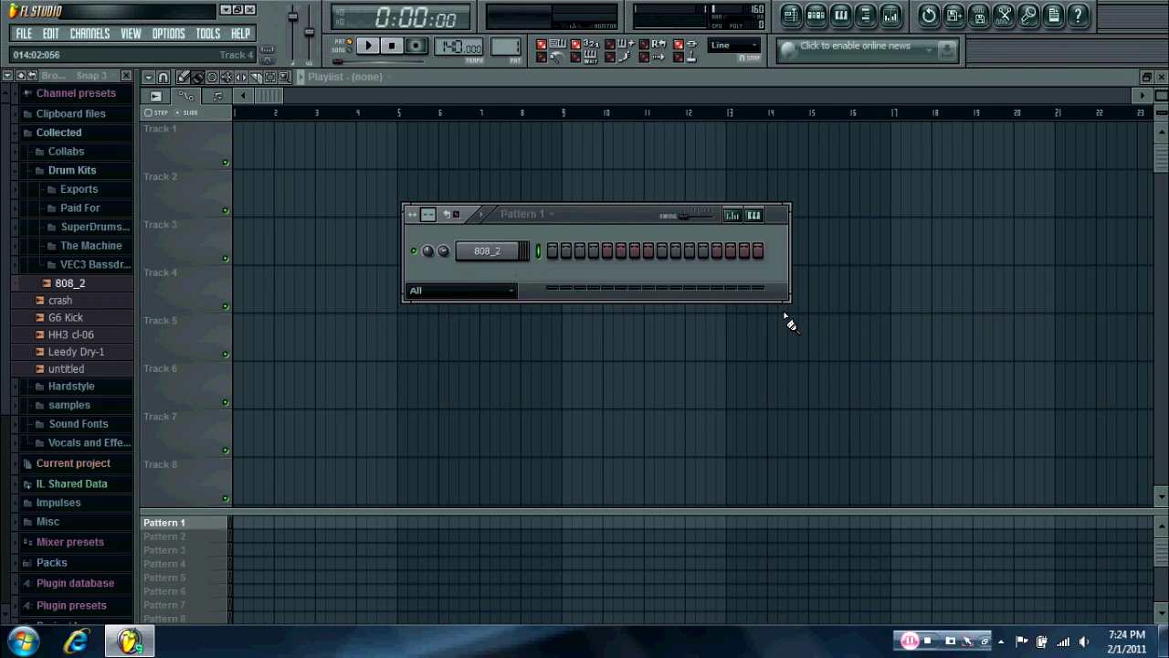
- Reset the slide time of the 808_2 channel and enable Porta in its polyphony settings
left_click(480, 254)
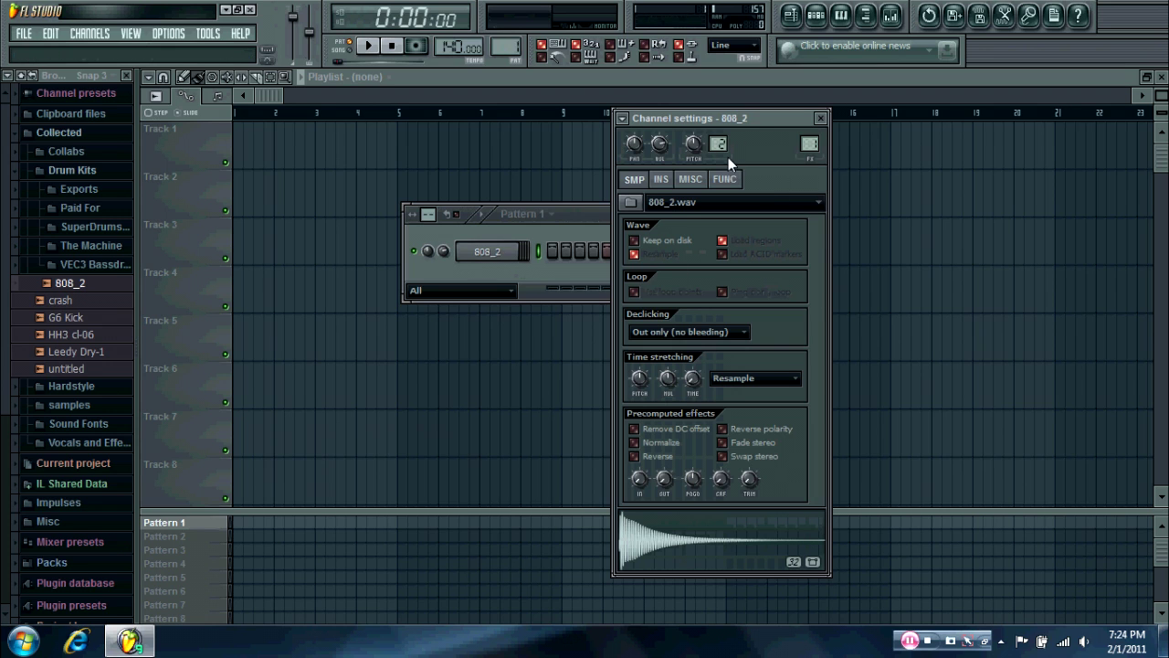
left_click(691, 180)
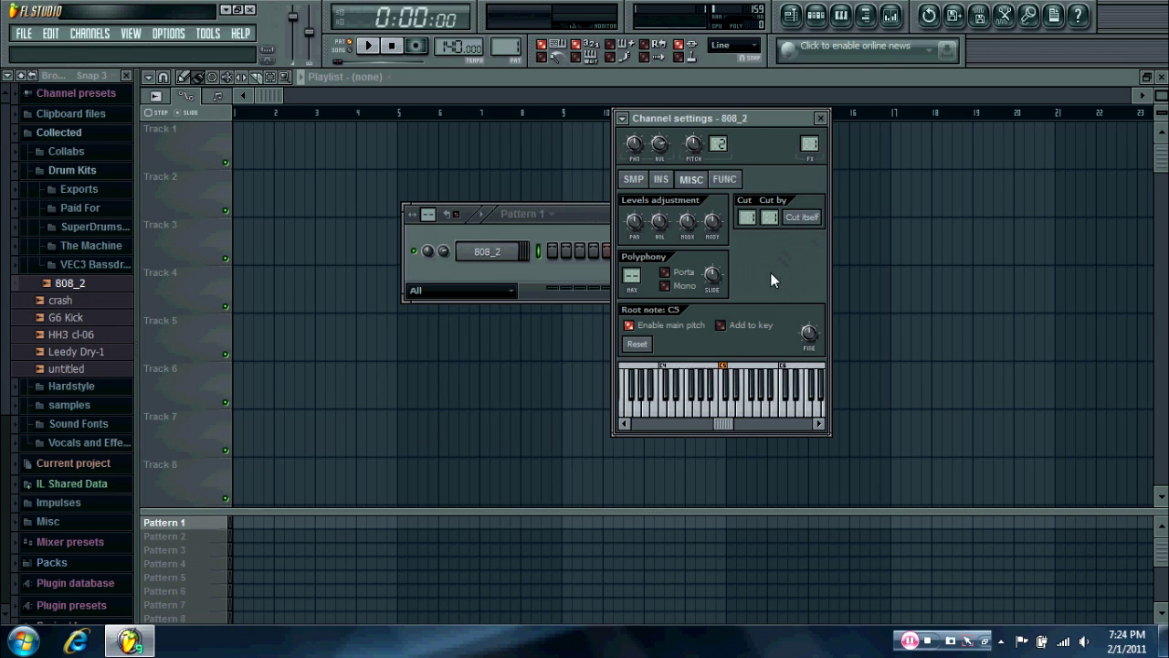
left_click(712, 274)
right_click(711, 274)
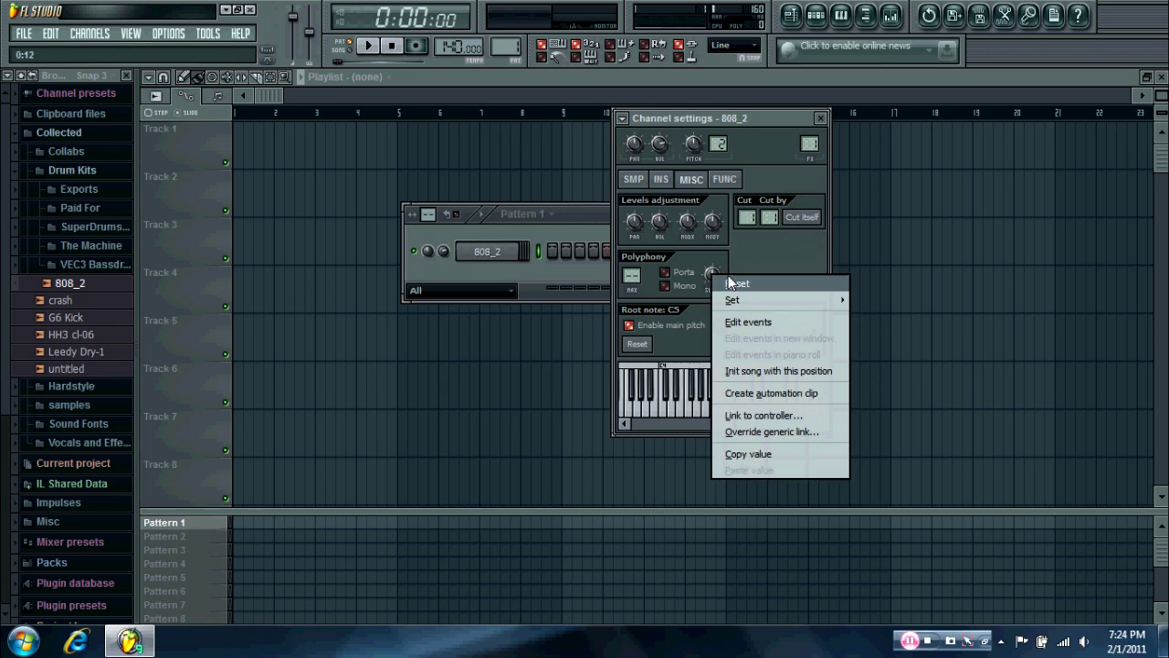
left_click(737, 285)
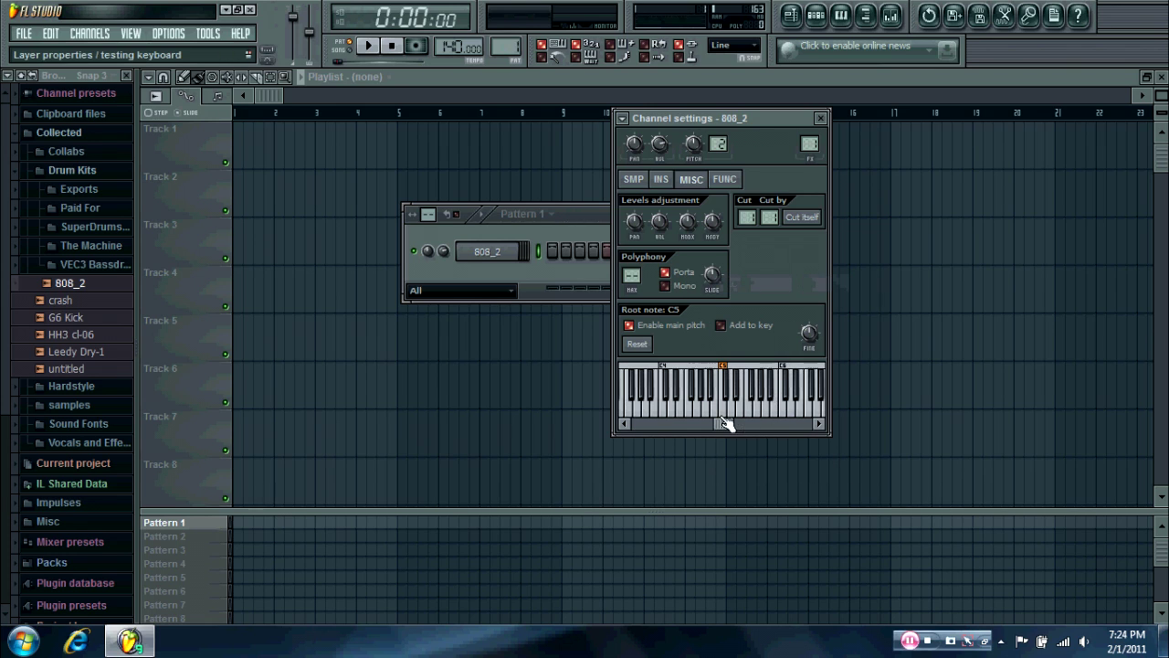
- Audition the 808_2 channel on higher notes of its test keyboard
left_click_drag(726, 423, 730, 422)
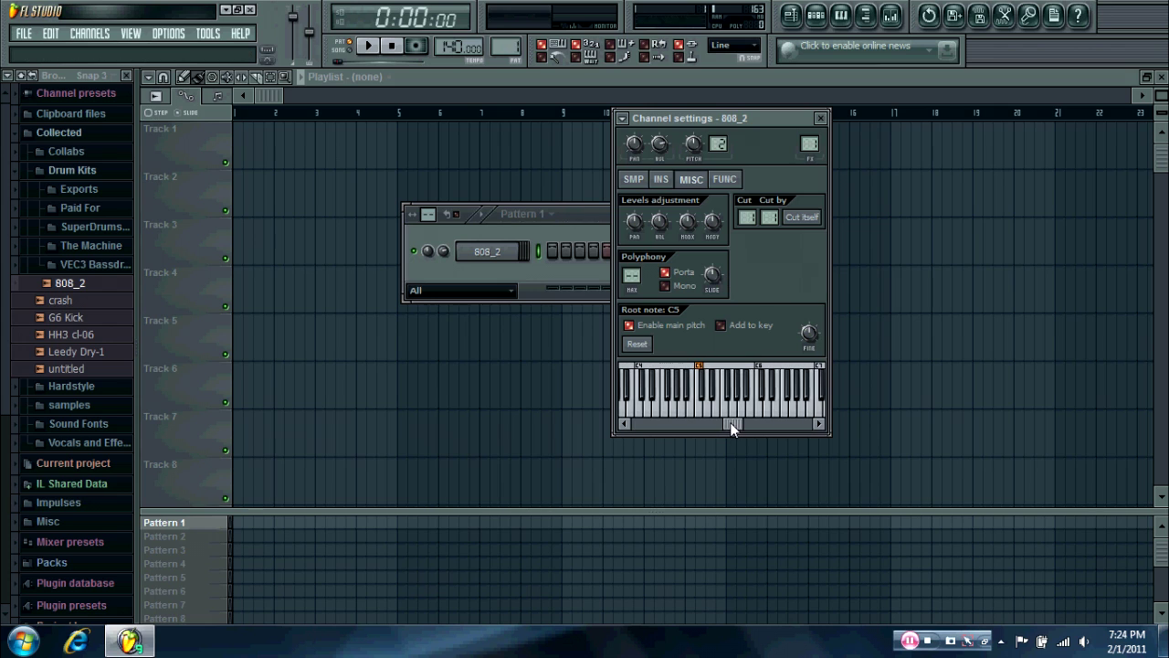
left_click(806, 402)
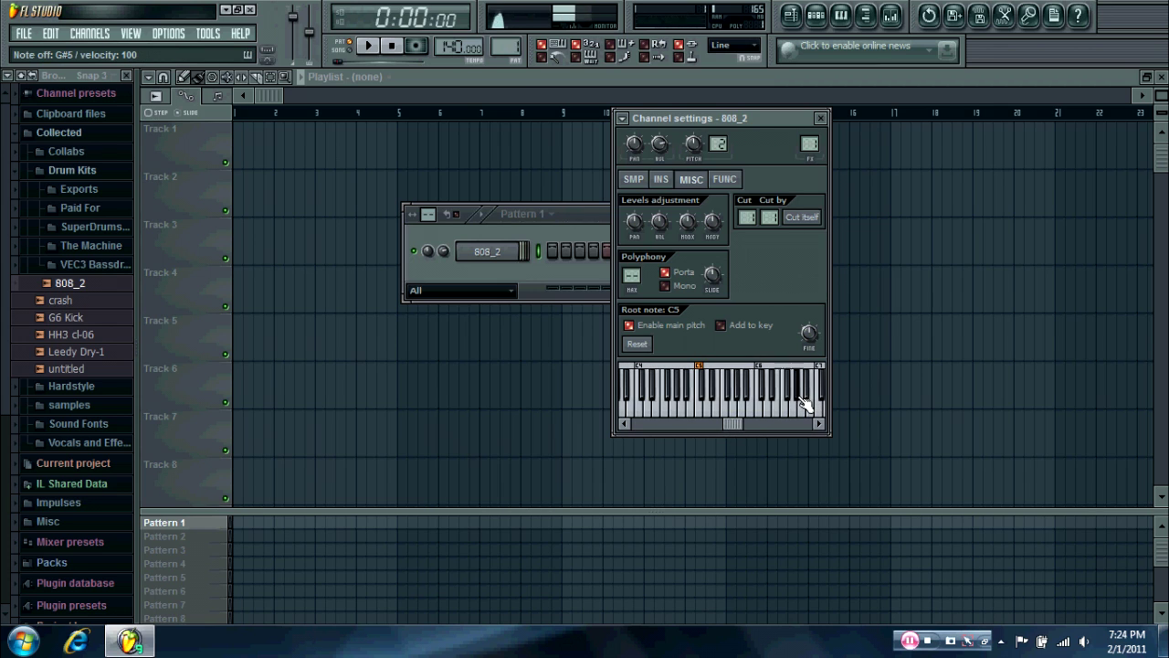
left_click(806, 402)
key("o")
key("6")
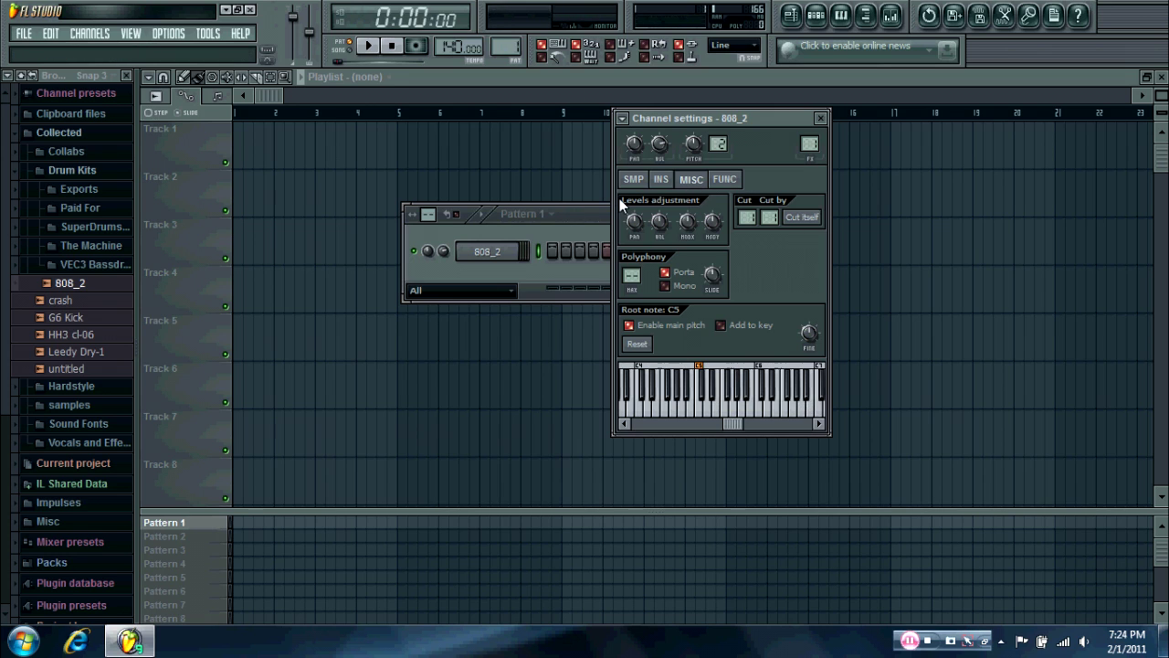
- Load Fruity Fast Dist into the first effect slot of mixer Insert 1 and audition the 808
left_click(891, 15)
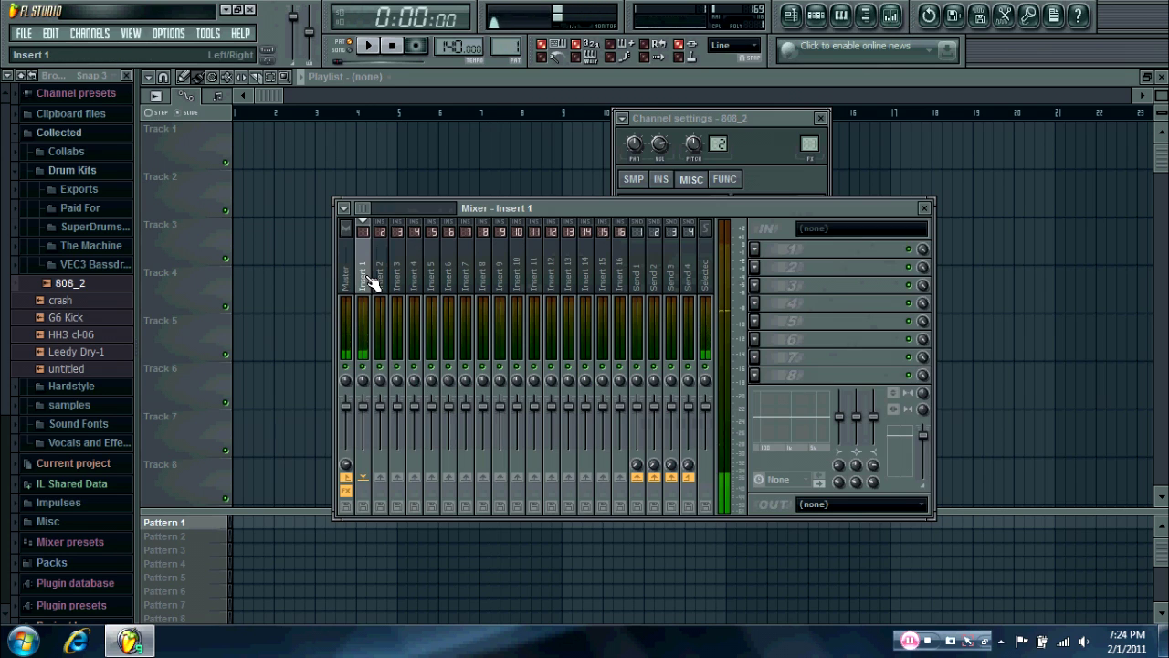
left_click(756, 250)
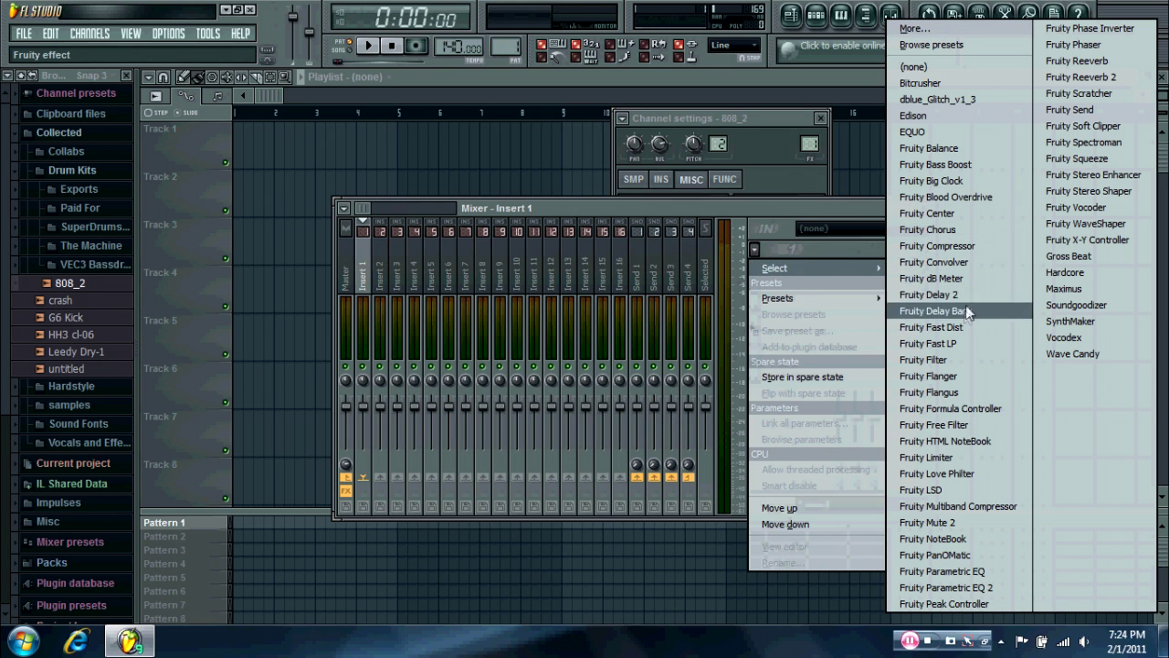
left_click(954, 326)
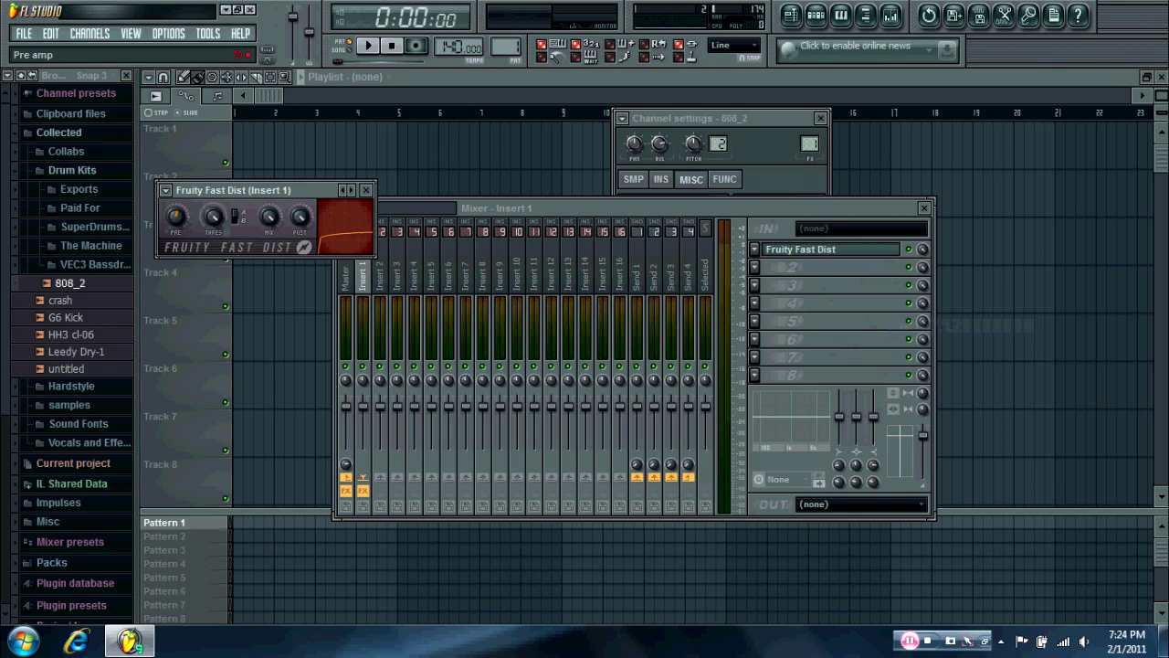
left_click(365, 190)
left_click_drag(781, 208, 740, 253)
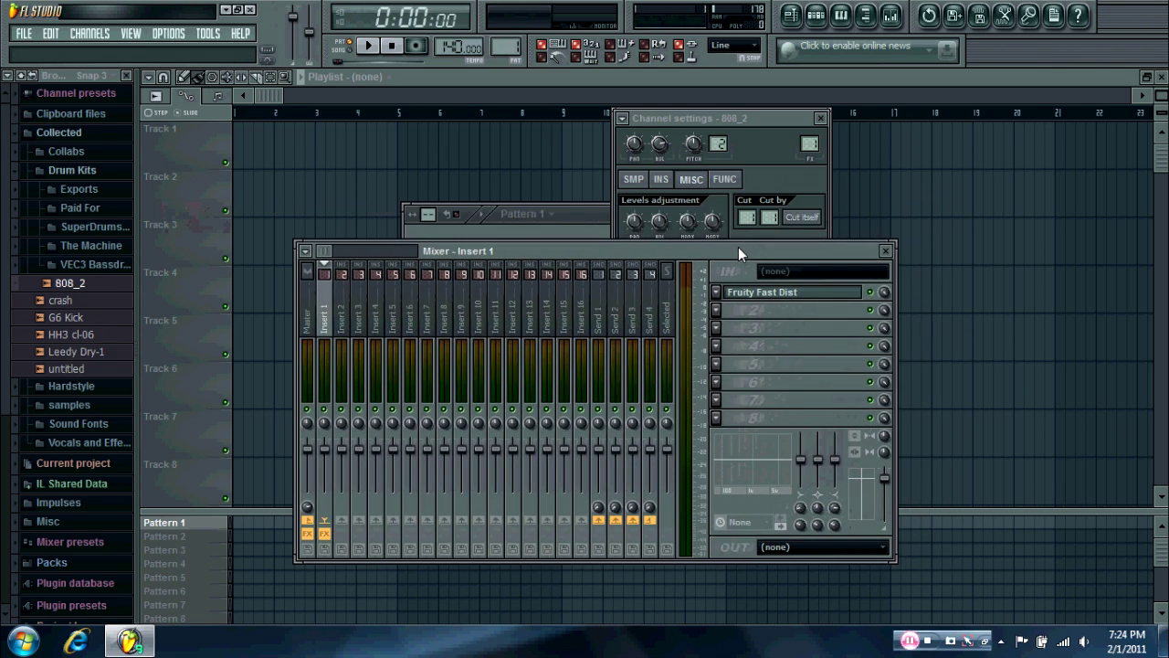
key("6")
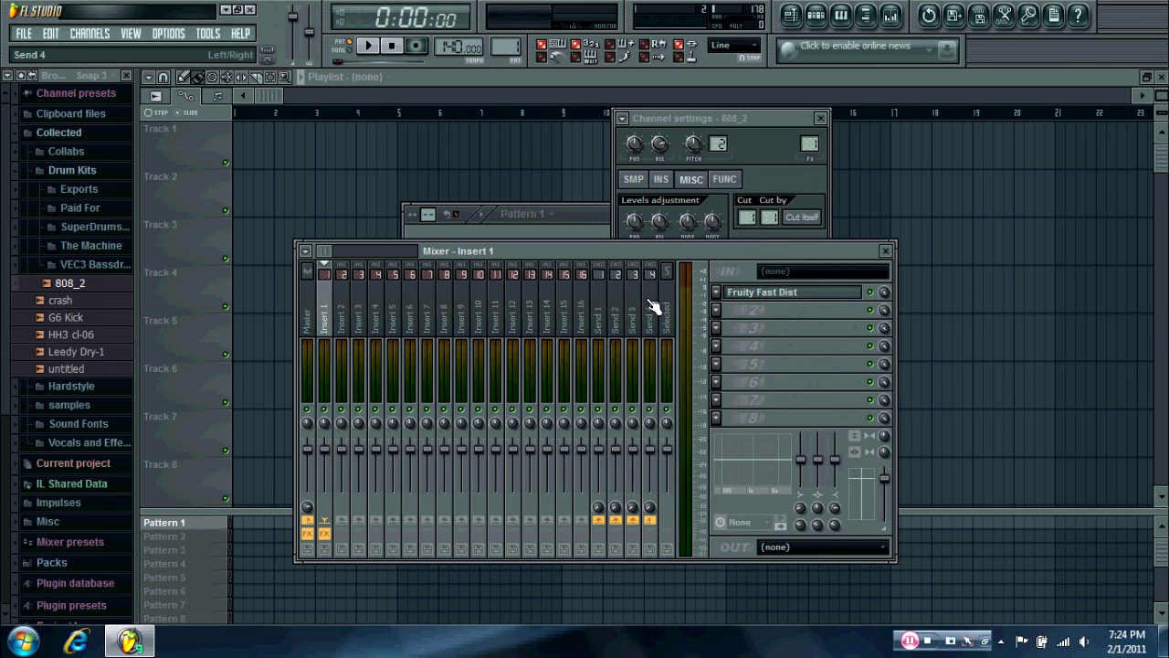
- Load Fruity Parametric EQ 2 into the second effect slot of Insert 1
left_click(716, 291)
mouse_move(737, 309)
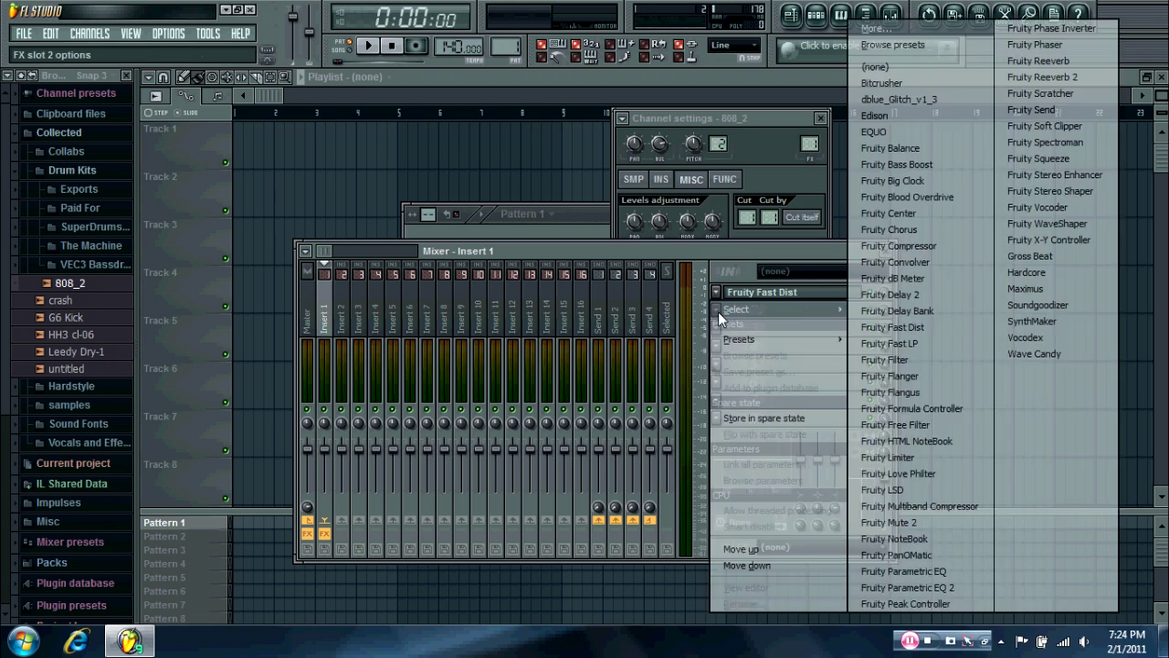
left_click(928, 591)
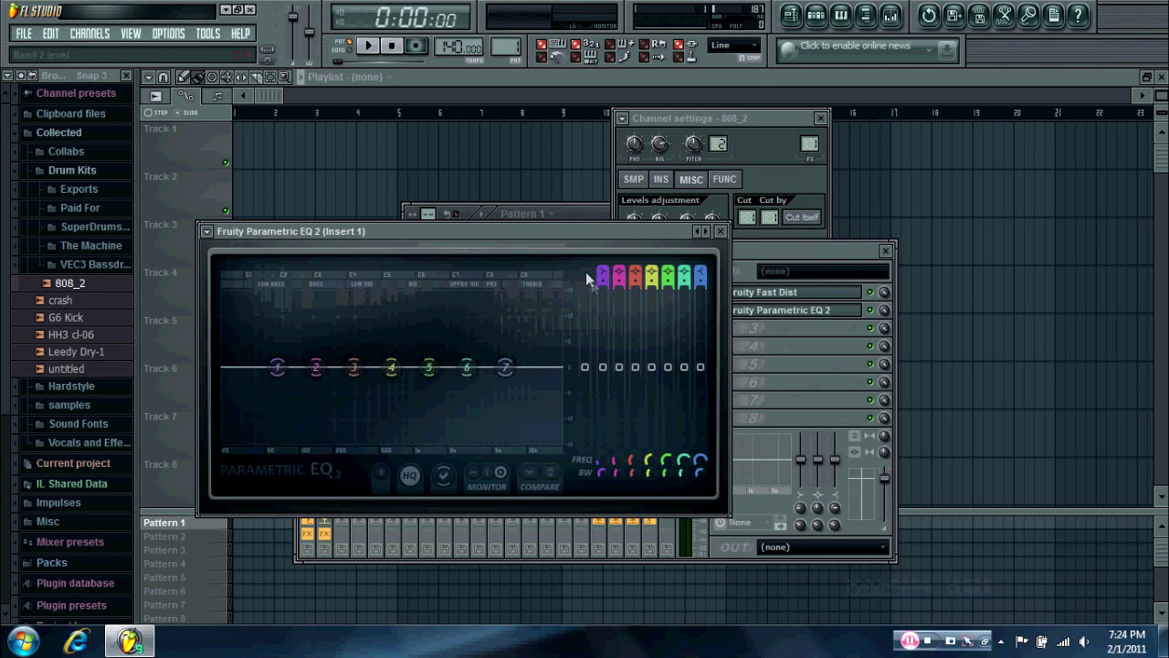
left_click_drag(580, 229, 581, 370)
- Roll off the low end with band 1 of Fruity Parametric EQ 2 and shift band 7 slightly lower in frequency
left_click_drag(255, 435, 319, 435)
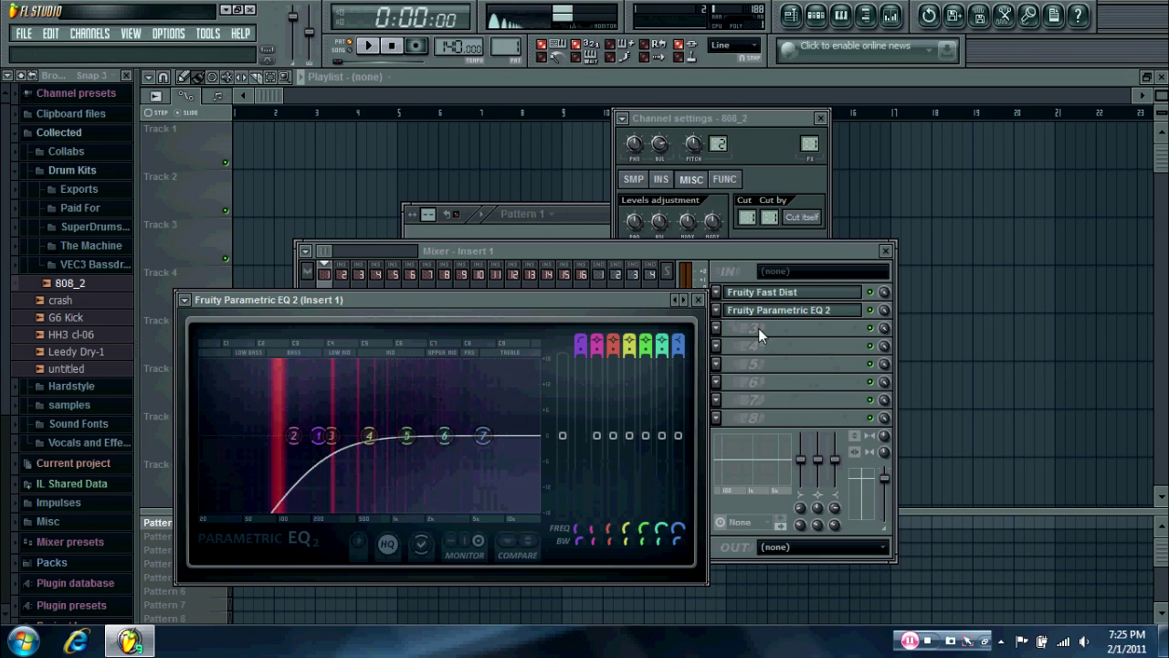
left_click_drag(483, 435, 460, 442)
left_click(698, 300)
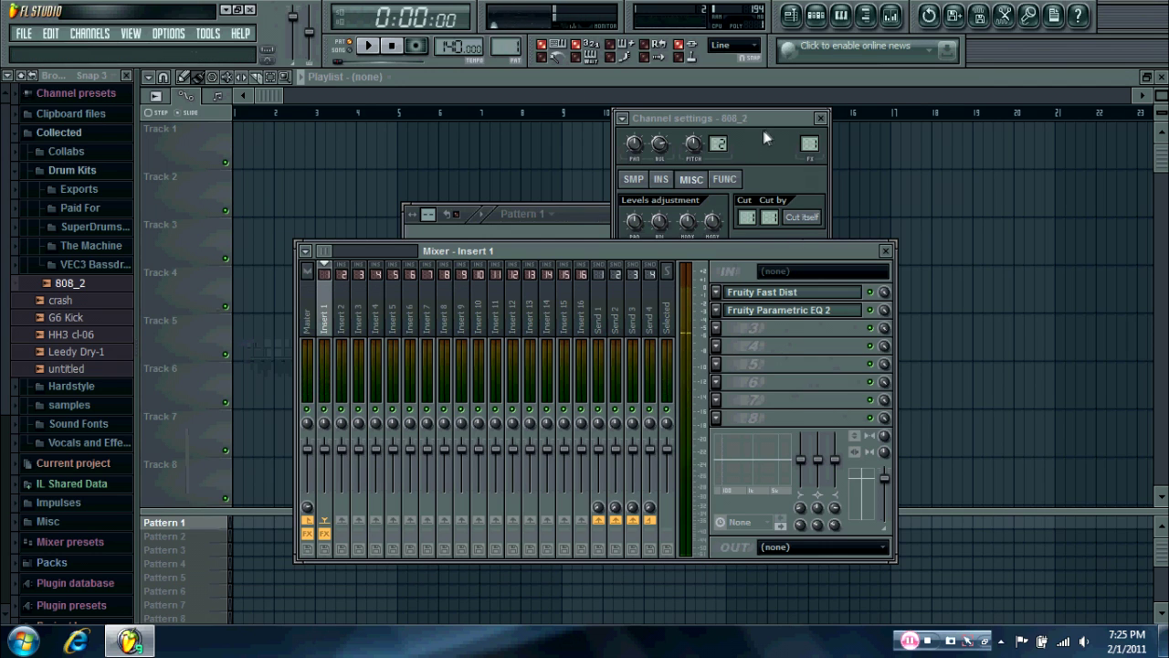
- Load Fruity Convolver into the third effect slot of Insert 1 and rearrange the windows to keep the mixer accessible
left_click_drag(769, 120, 1044, 165)
left_click_drag(814, 255, 736, 283)
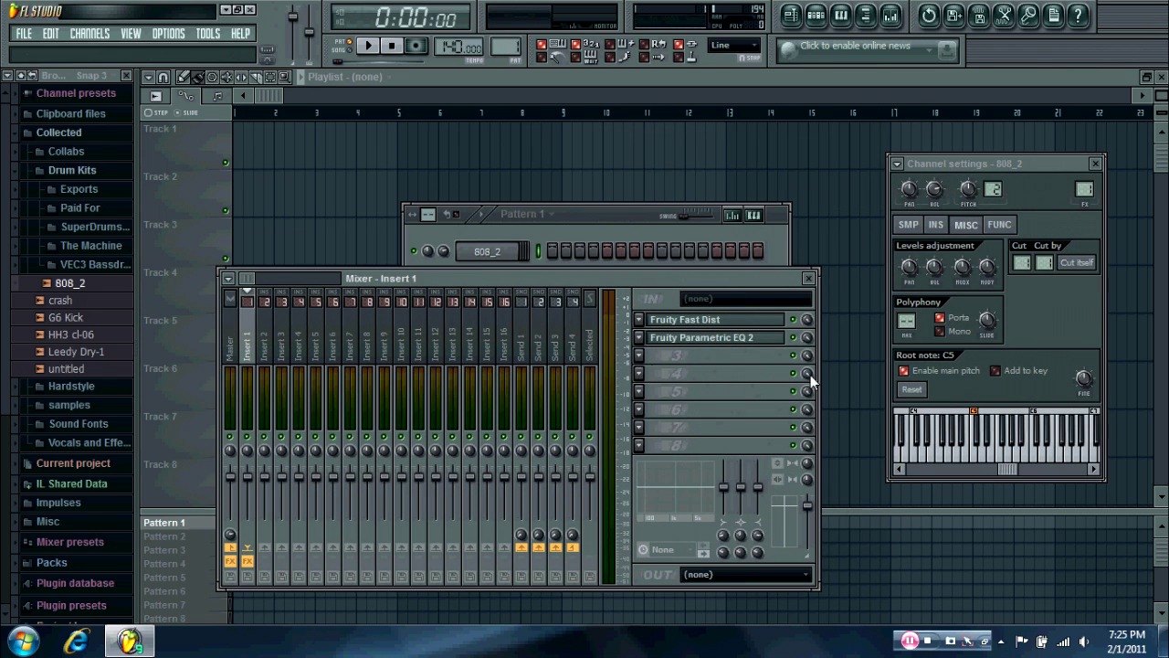
left_click(640, 356)
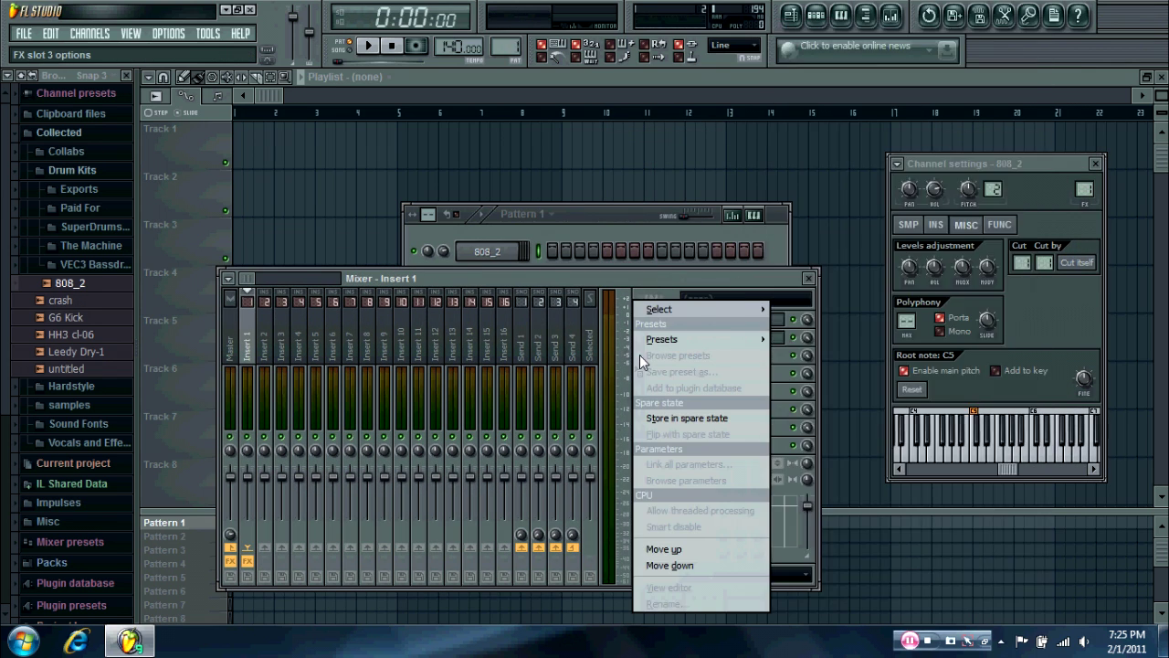
mouse_move(697, 317)
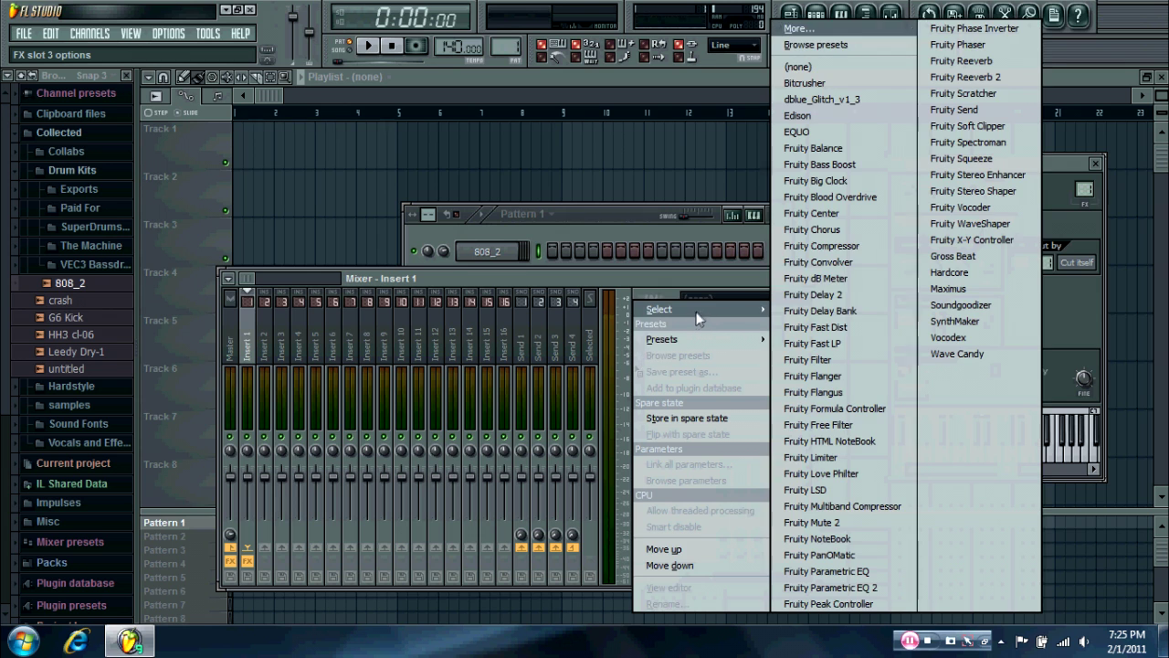
left_click(844, 264)
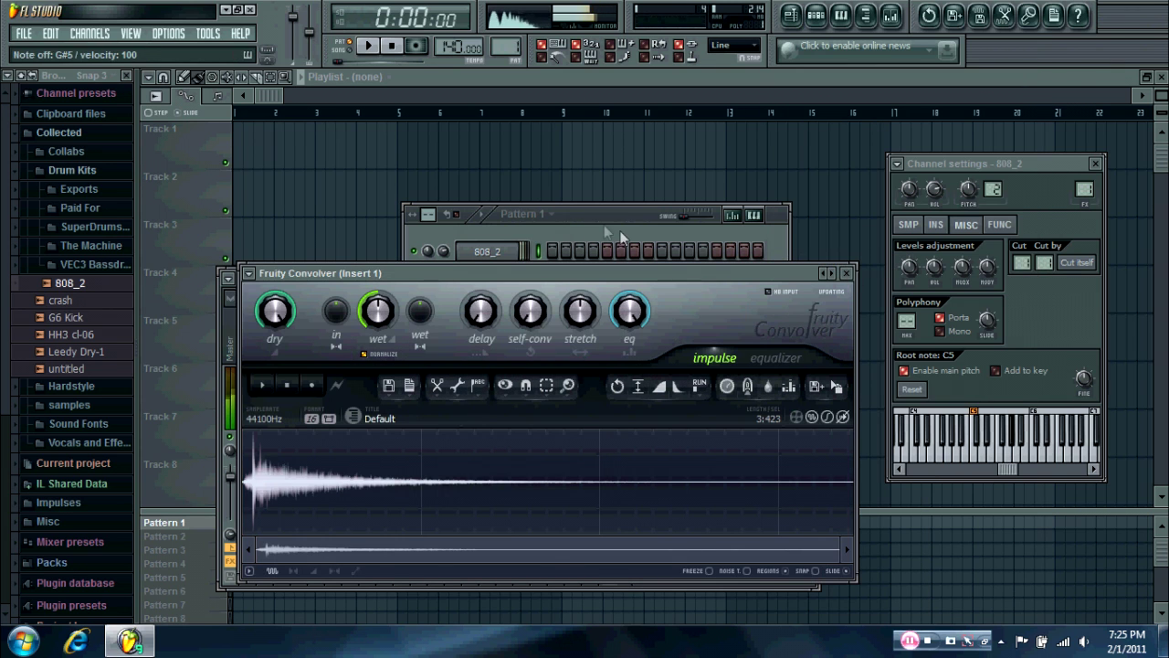
left_click_drag(504, 272, 734, 354)
left_click_drag(614, 281, 613, 233)
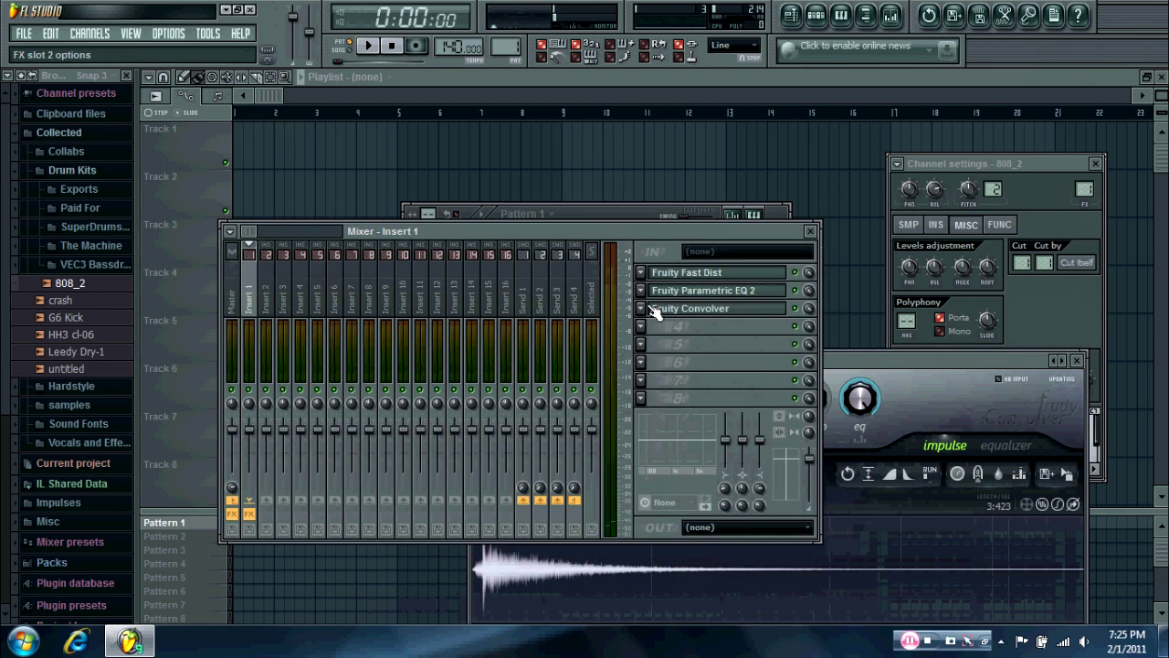
- Move Fruity Convolver down to effect slot 4 and load EQUO into slot 3 of Insert 1
left_click(642, 309)
left_click(681, 540)
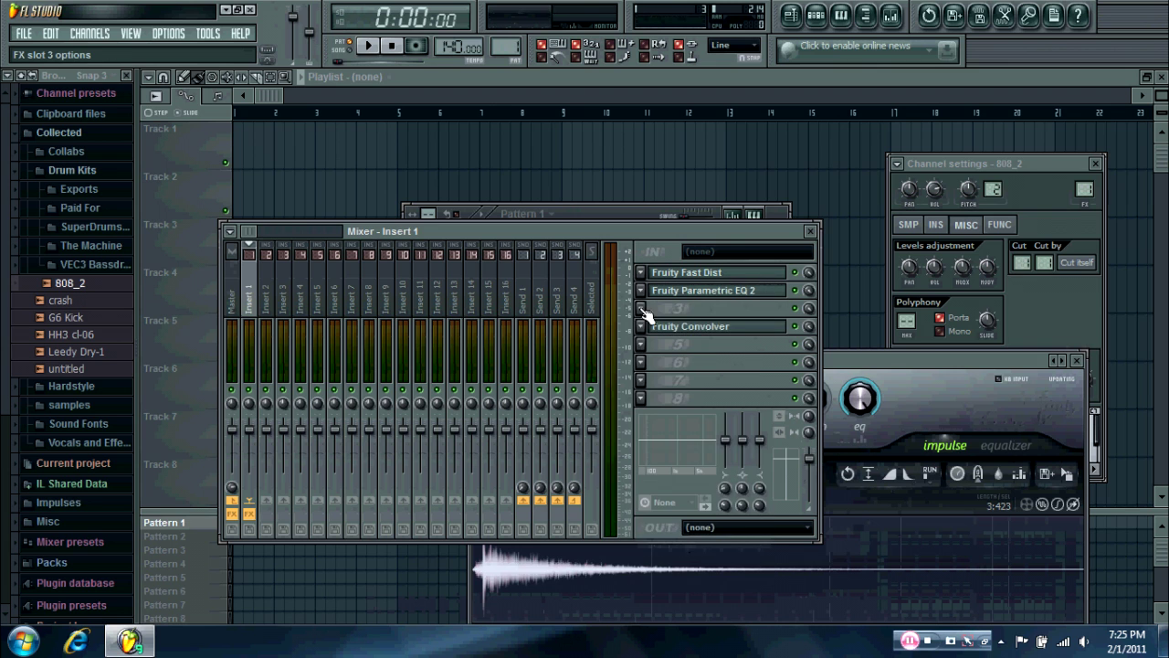
left_click(643, 308)
mouse_move(659, 309)
left_click(800, 131)
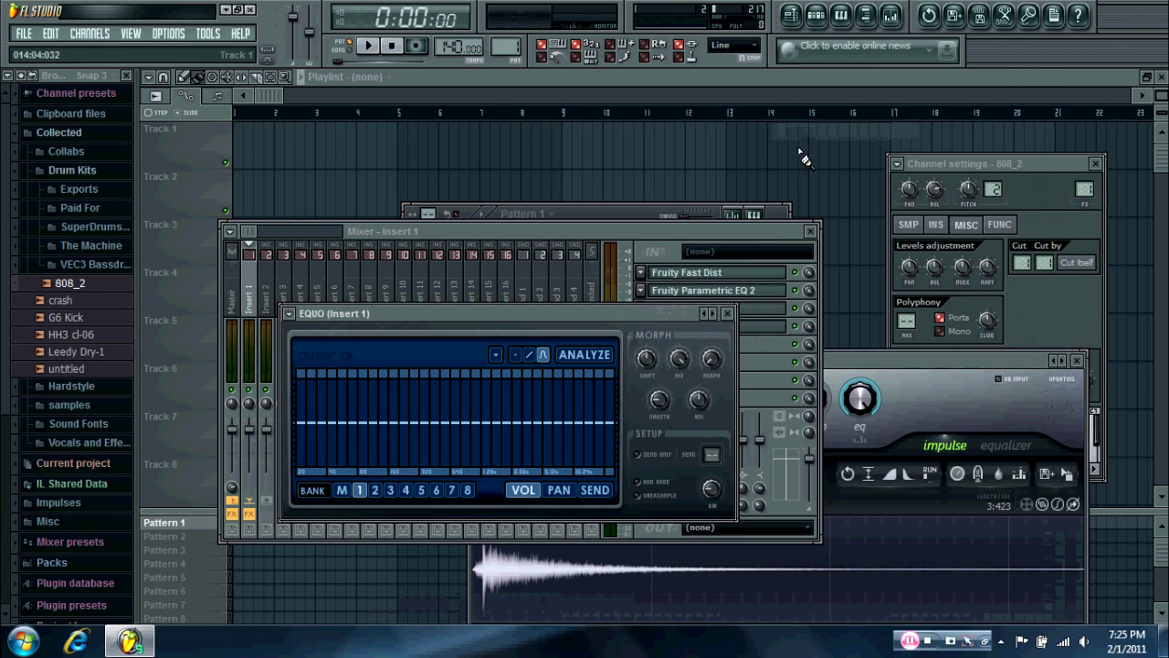
- Apply the Stereo separation preset to EQUO and close its editor
left_click(289, 313)
mouse_move(294, 335)
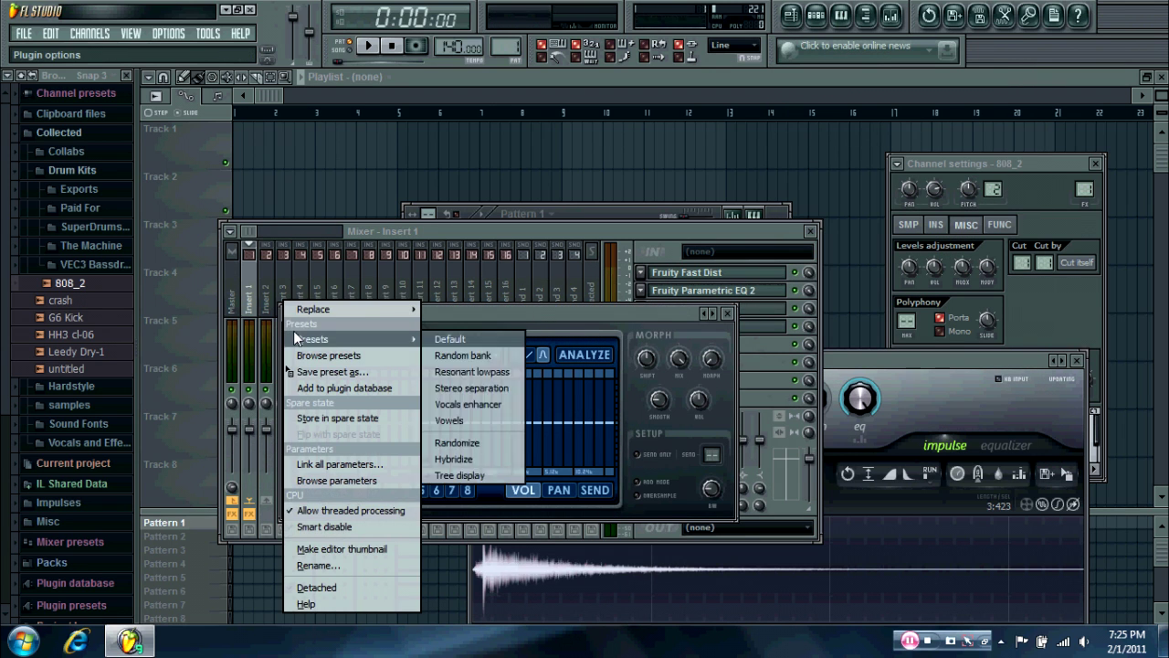
left_click(465, 373)
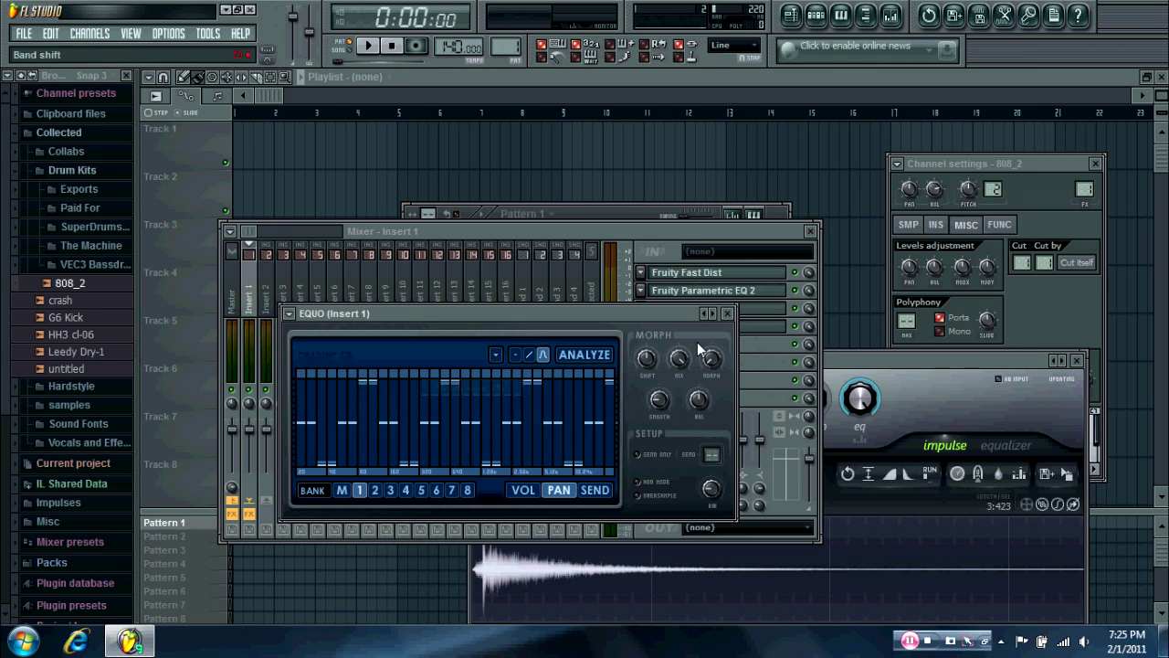
left_click(728, 313)
- Lower the wet level of Fruity Convolver on Insert 1 and audition the 808
left_click(777, 326)
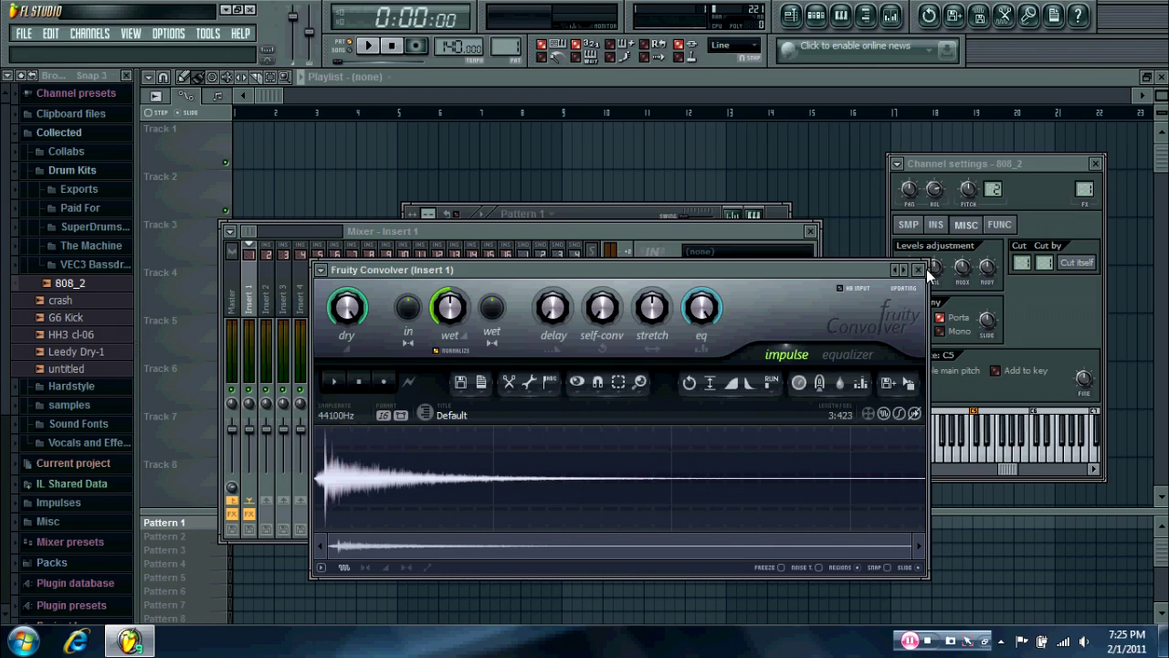
left_click_drag(859, 269, 907, 410)
left_click_drag(702, 240, 705, 206)
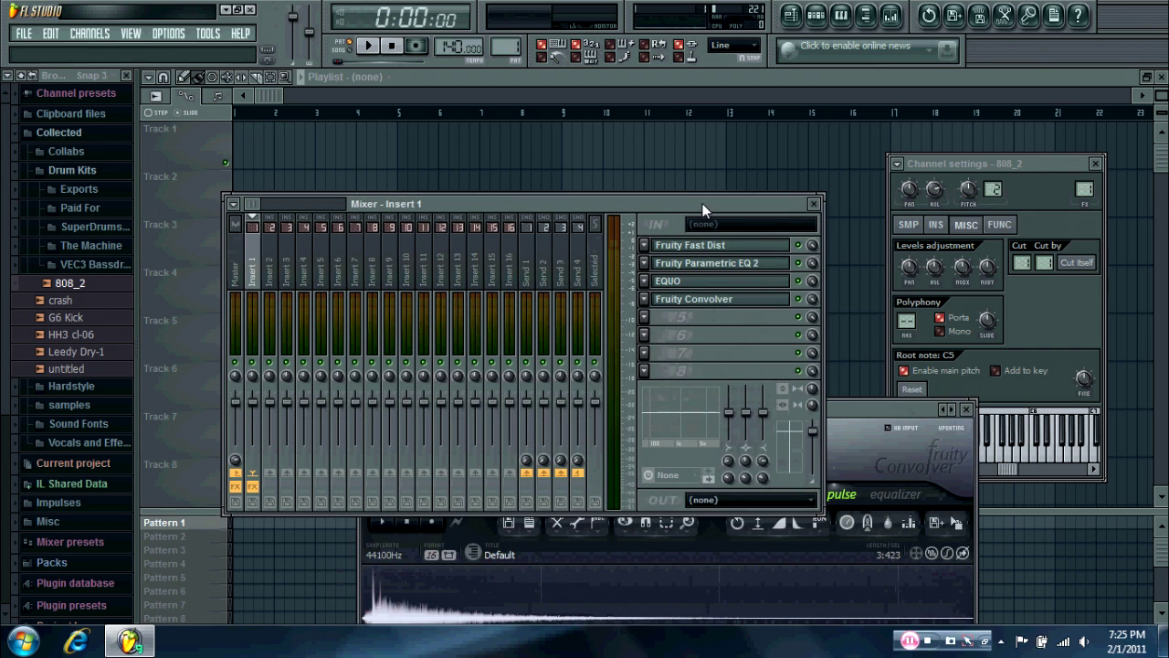
left_click_drag(845, 407, 877, 338)
left_click_drag(512, 384, 527, 381)
key("6")
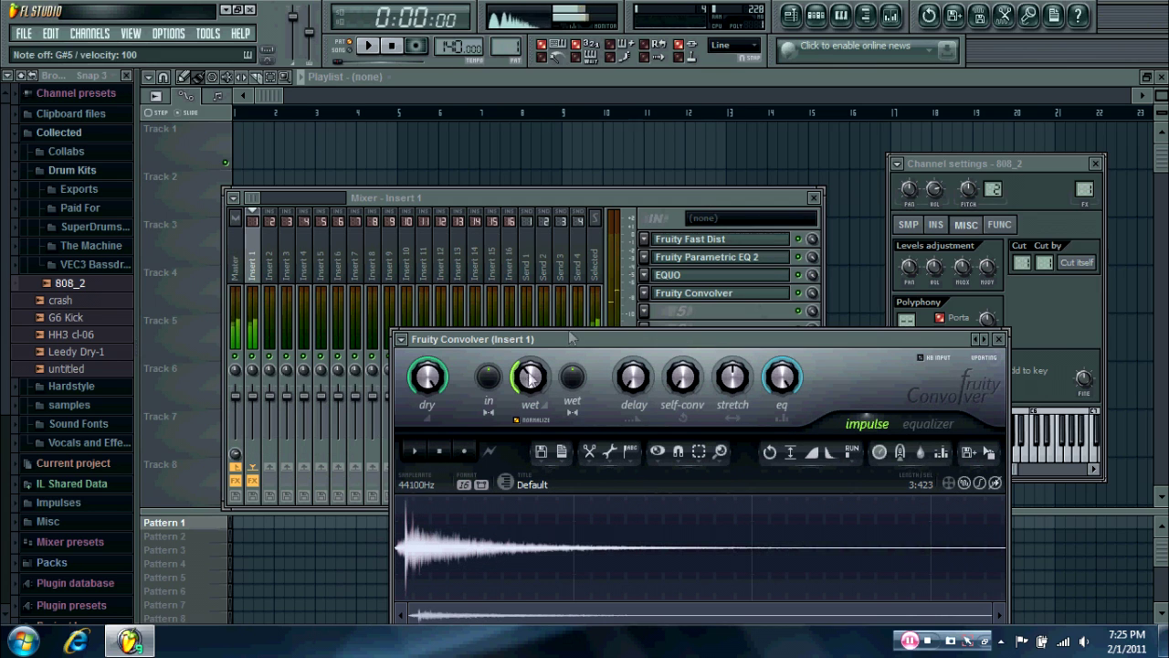
key("6")
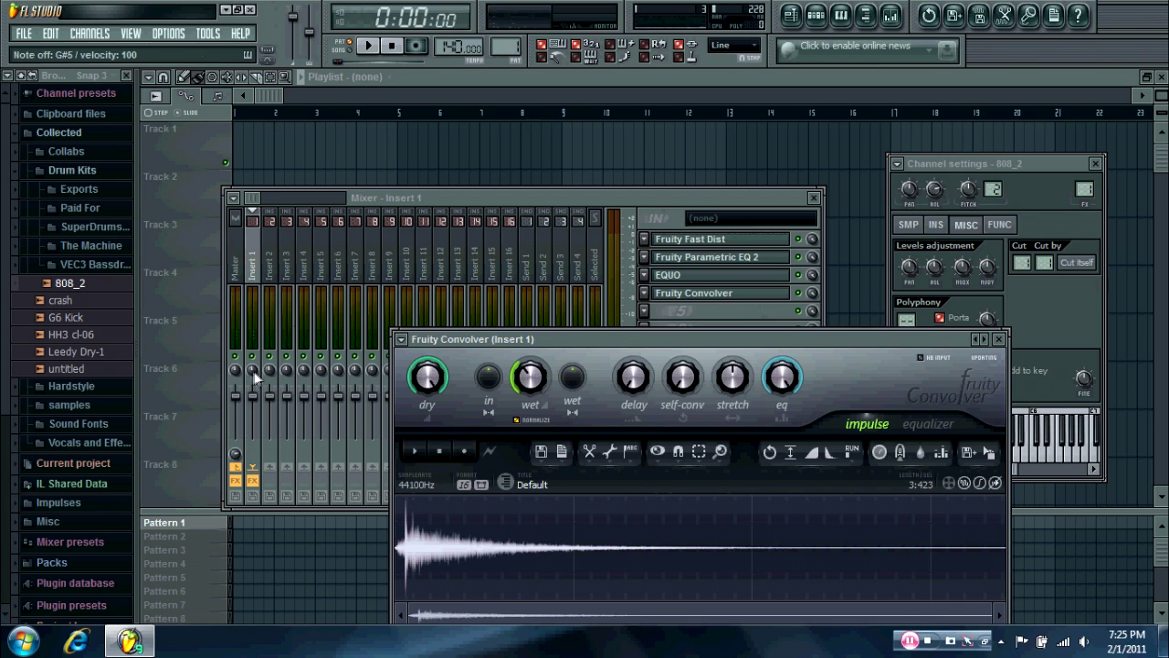
- Pan mixer Insert 1 about 6% left and audition the sound
left_click(253, 371)
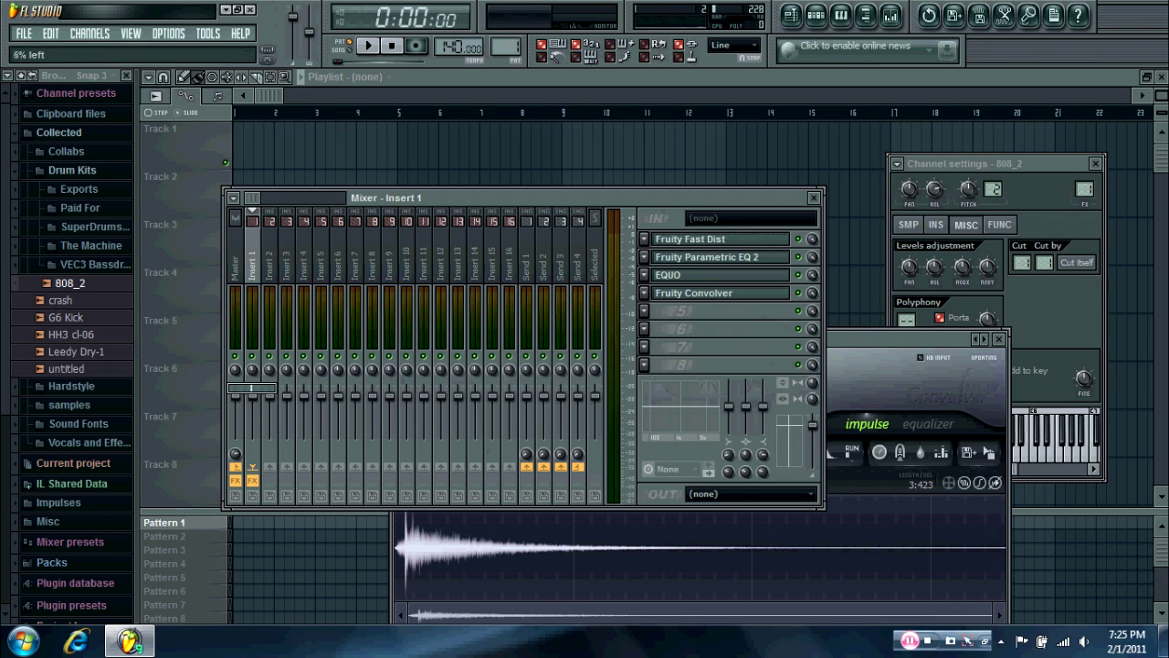
key("h")
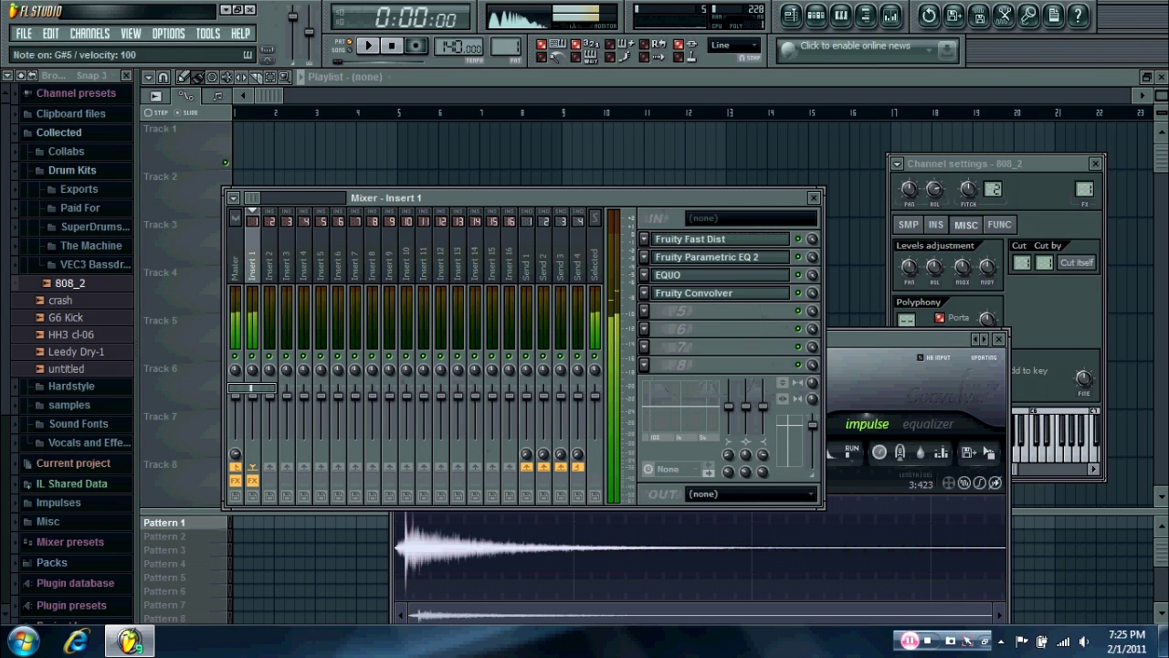
- Close the Fruity Convolver editor and audition the 808_2 channel on higher notes around G#5 and E6
left_click(1002, 341)
left_click_drag(1044, 163, 957, 143)
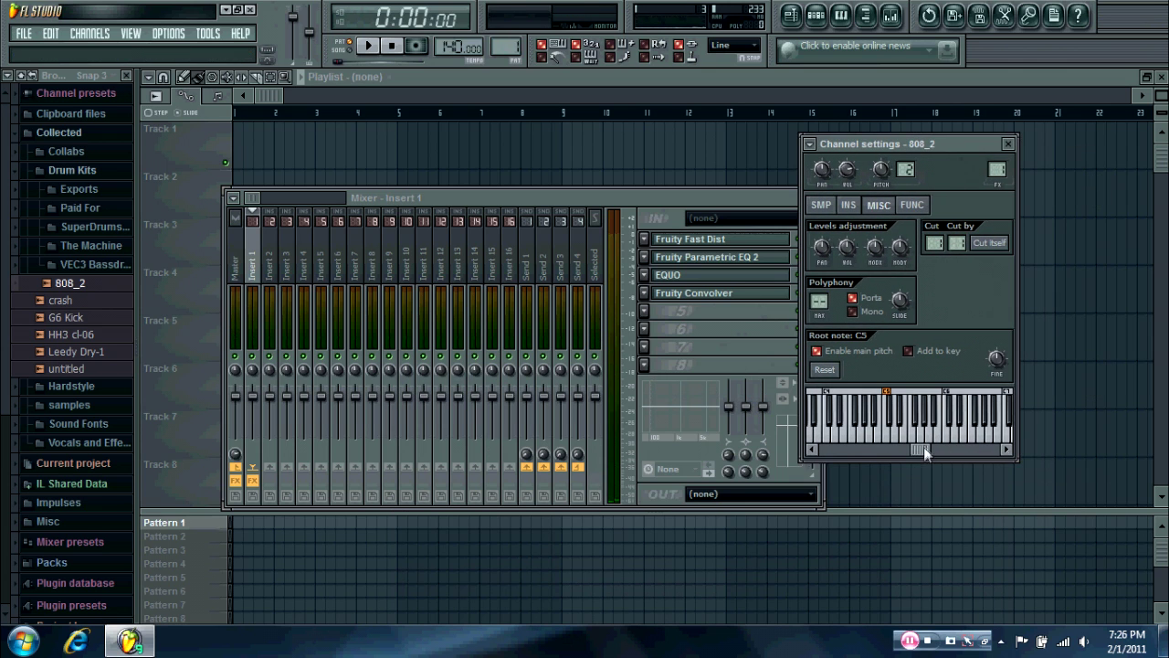
left_click_drag(923, 446, 938, 448)
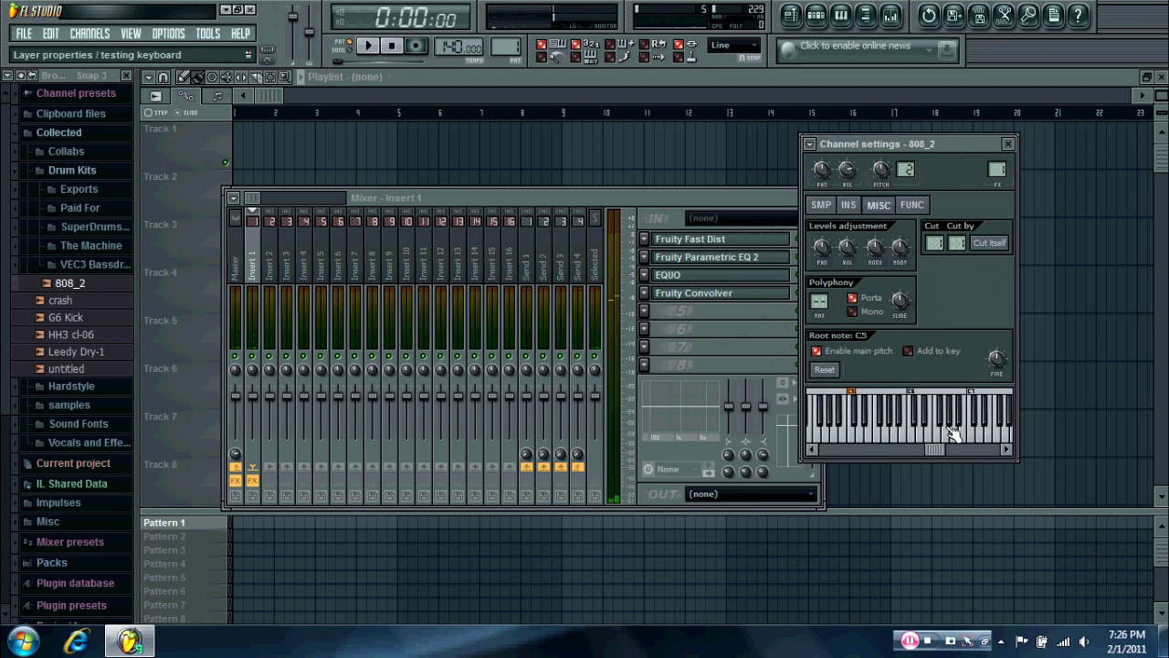
left_click(954, 432)
left_click(954, 431)
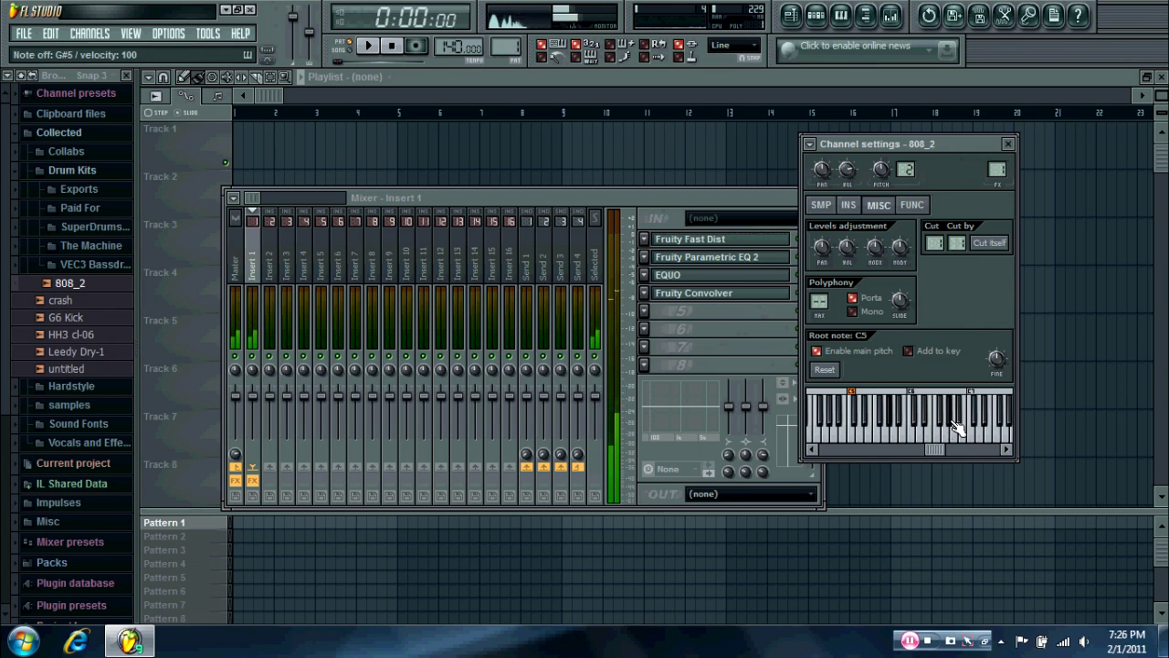
left_click(956, 430)
left_click(956, 429)
left_click(956, 429)
left_click(957, 429)
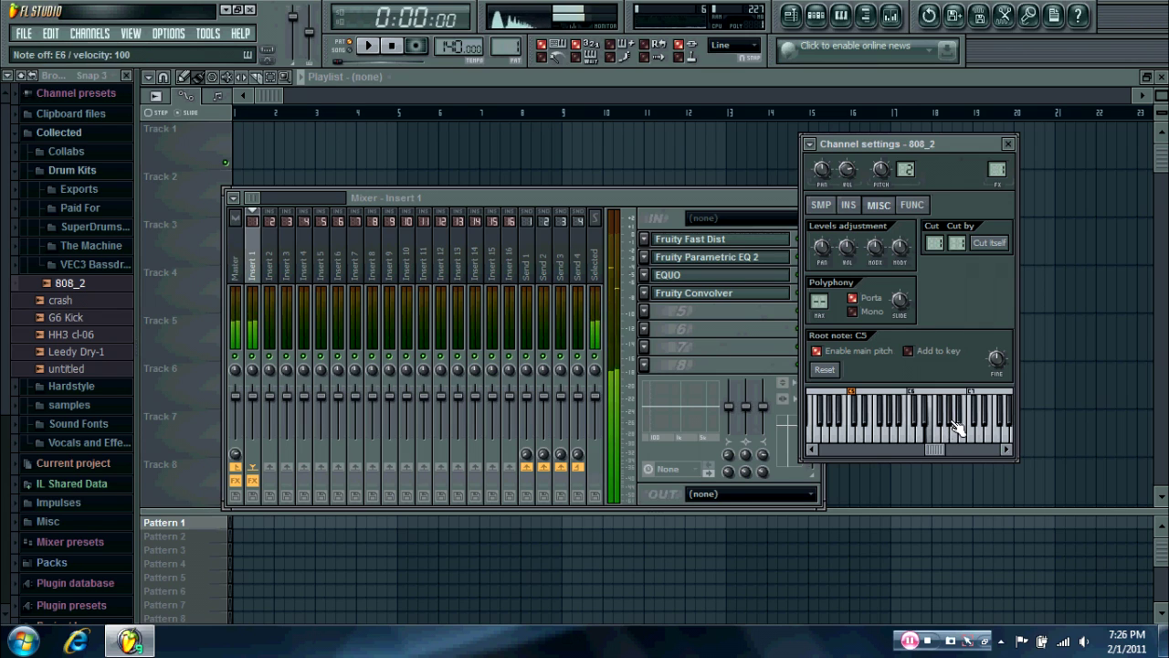
left_click(956, 429)
key("6")
key("6")
key("6")
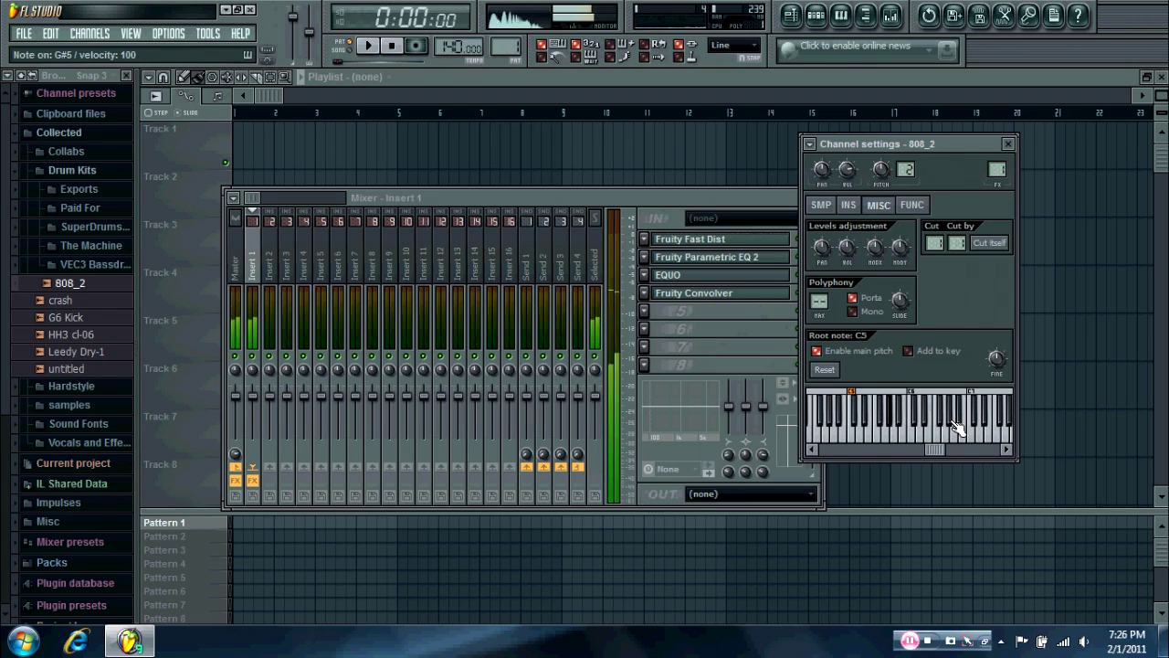
left_click(957, 429)
left_click(956, 430)
left_click(957, 429)
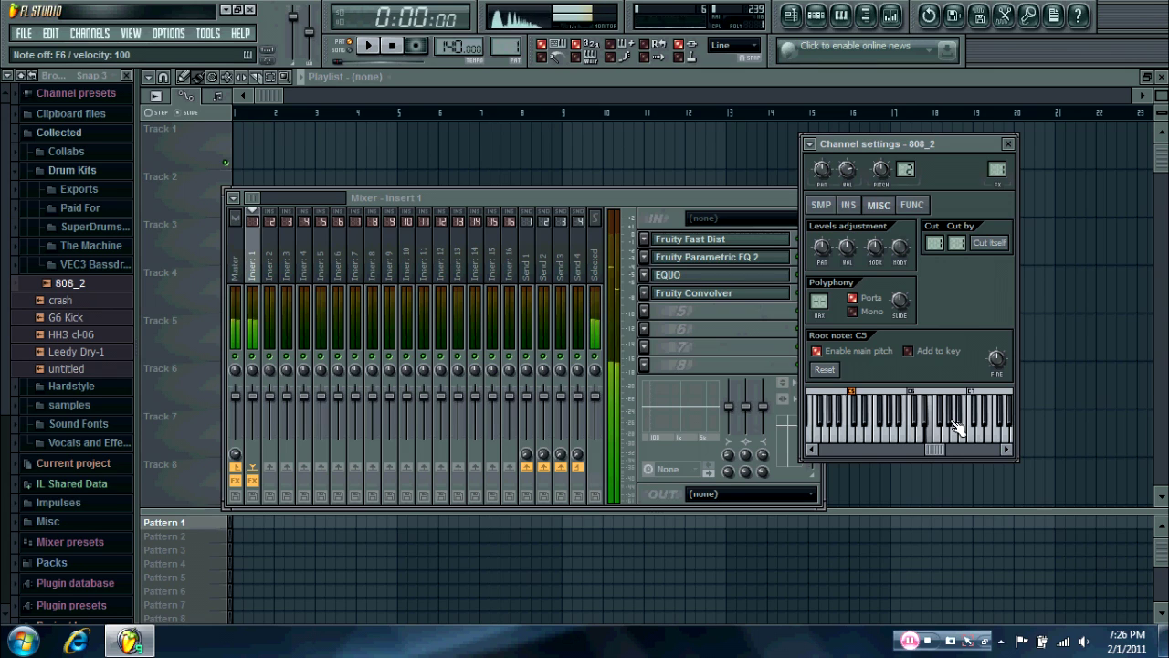
left_click(957, 429)
key("6")
key("6")
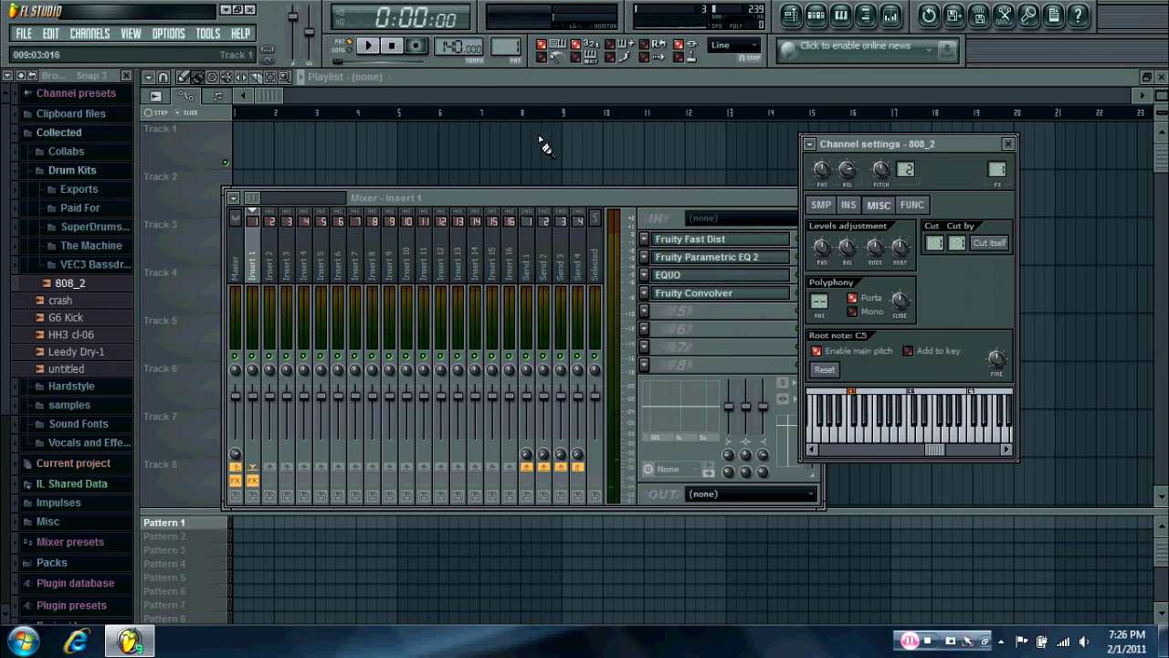
- Set the project tempo to 126 BPM and bring the step sequencer into view
left_click_drag(449, 48, 449, 53)
left_click_drag(704, 196, 743, 193)
left_click(816, 14)
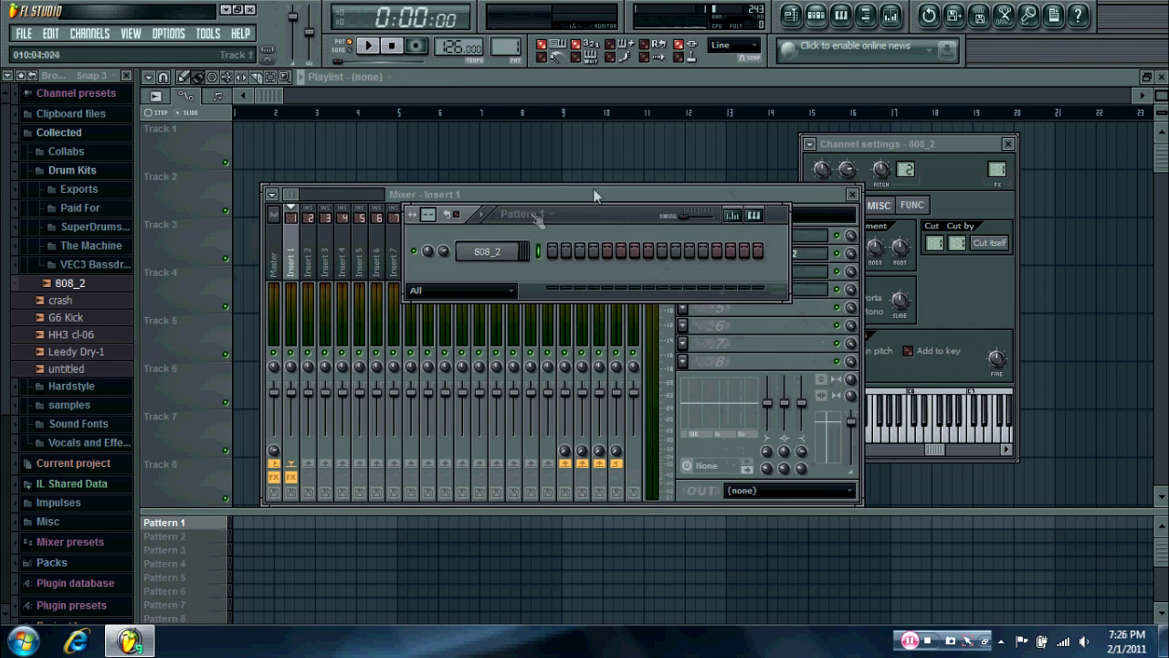
- Add a Sytrus channel, load its Default preset and close the Sytrus editor
left_click(86, 33)
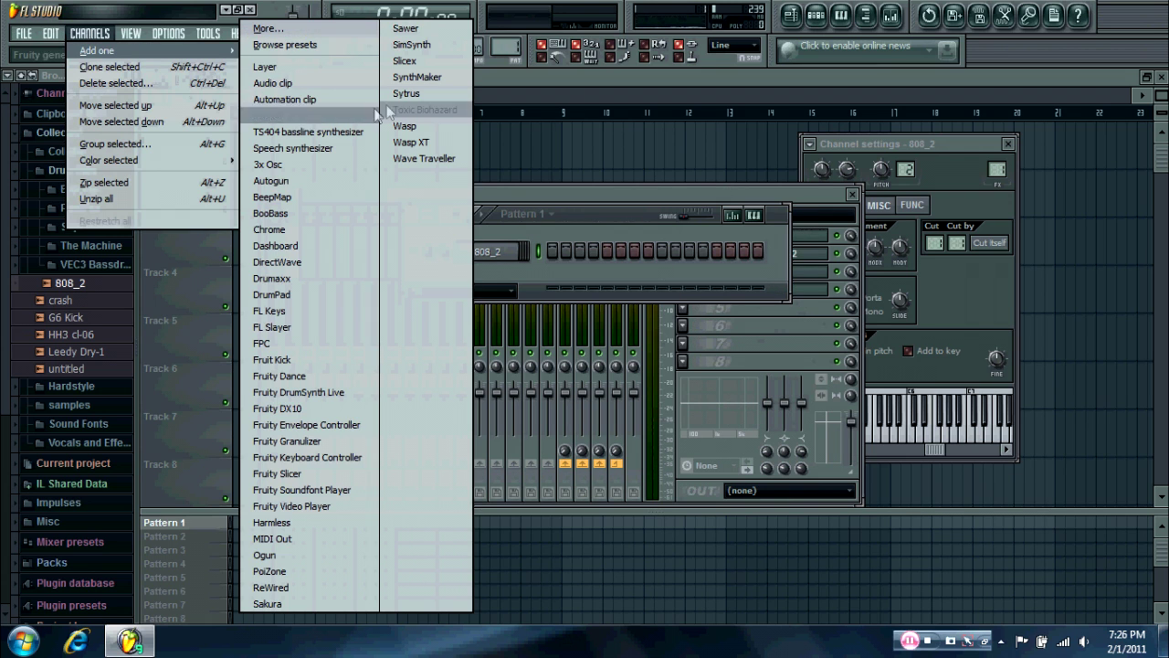
left_click(406, 93)
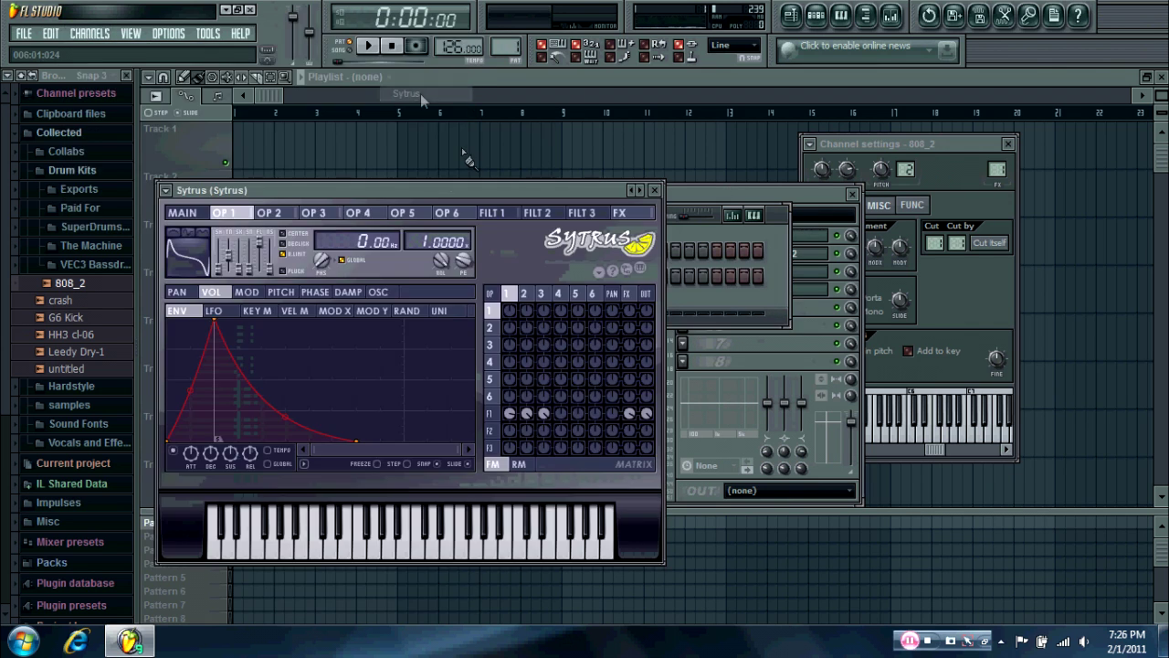
left_click_drag(164, 193, 283, 194)
left_click(283, 194)
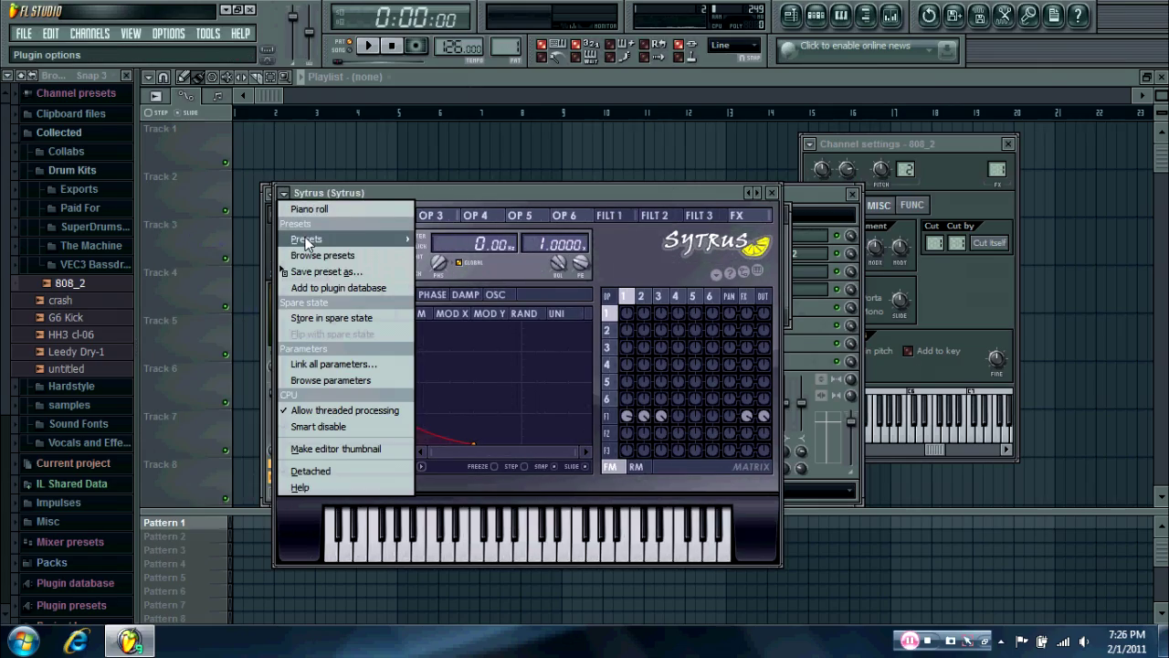
mouse_move(306, 239)
left_click(54, 16)
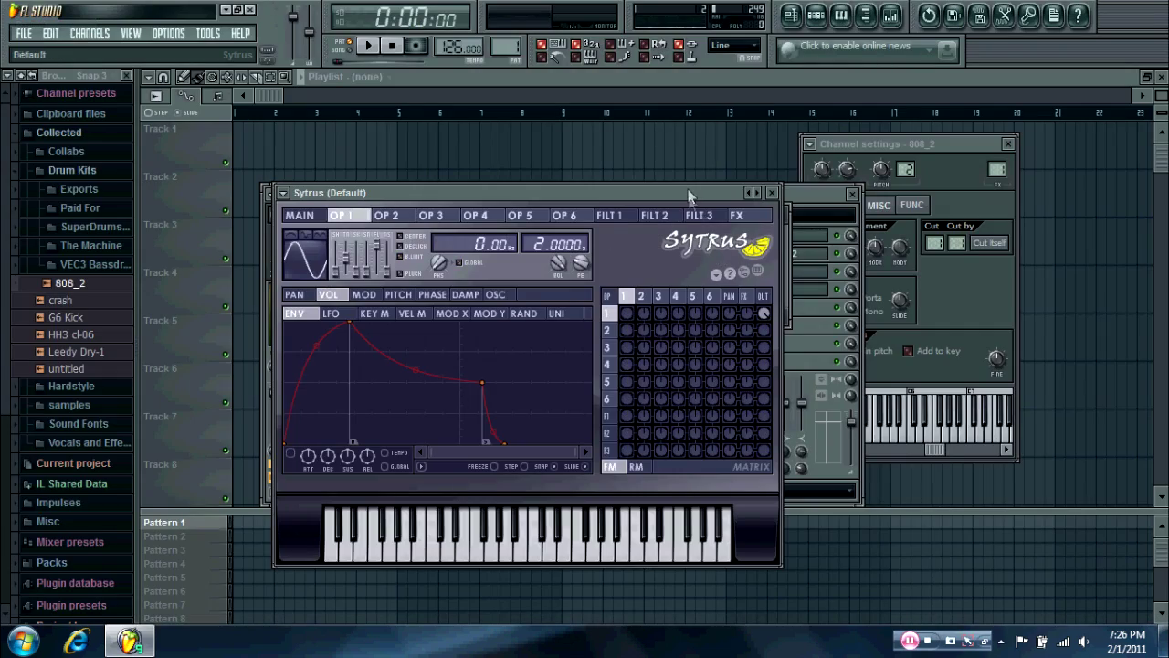
left_click_drag(690, 192, 854, 282)
left_click(936, 283)
- Audition the Sytrus channel from its channel settings, including G5, and close the settings window
left_click(514, 280)
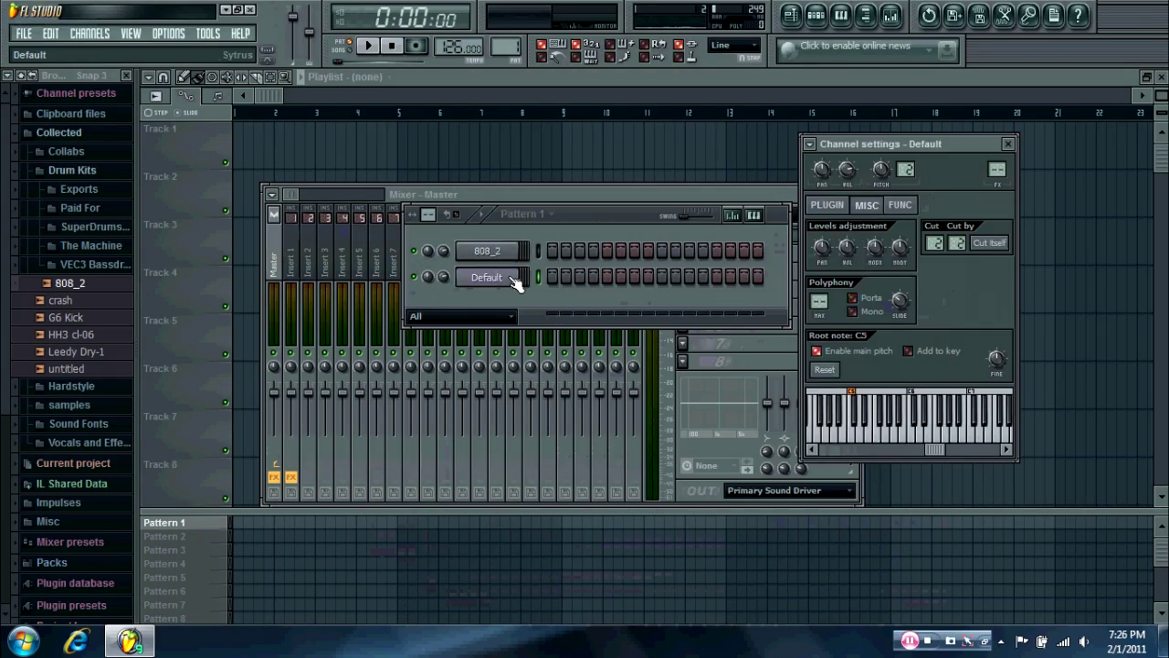
left_click(514, 280)
left_click(515, 280)
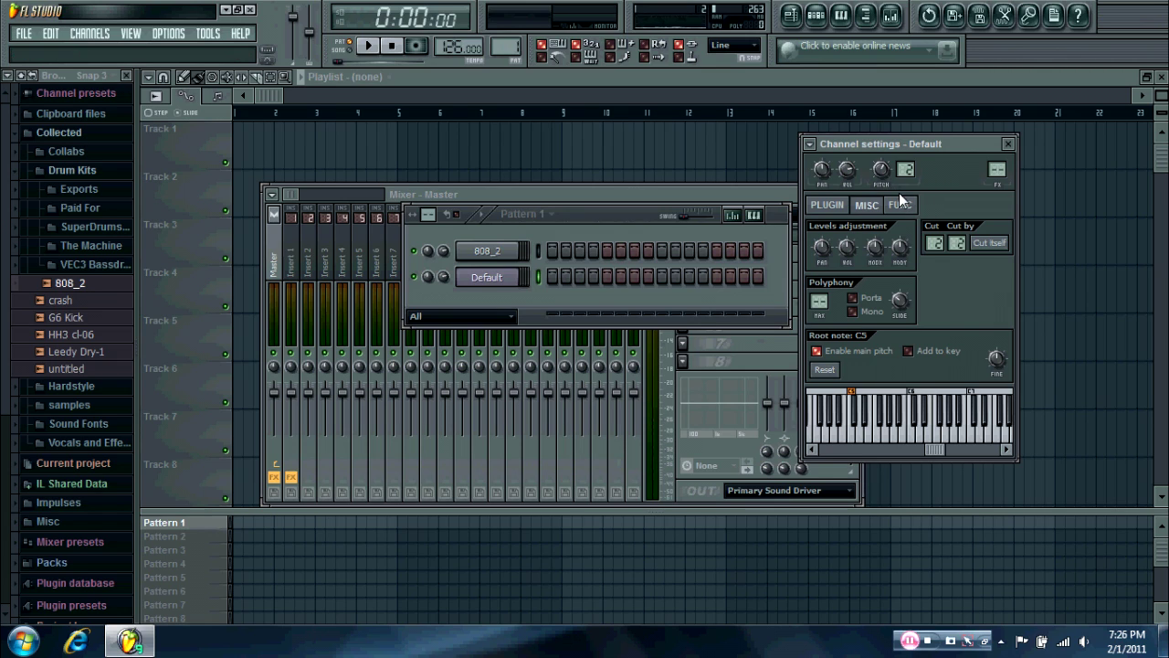
left_click(972, 437)
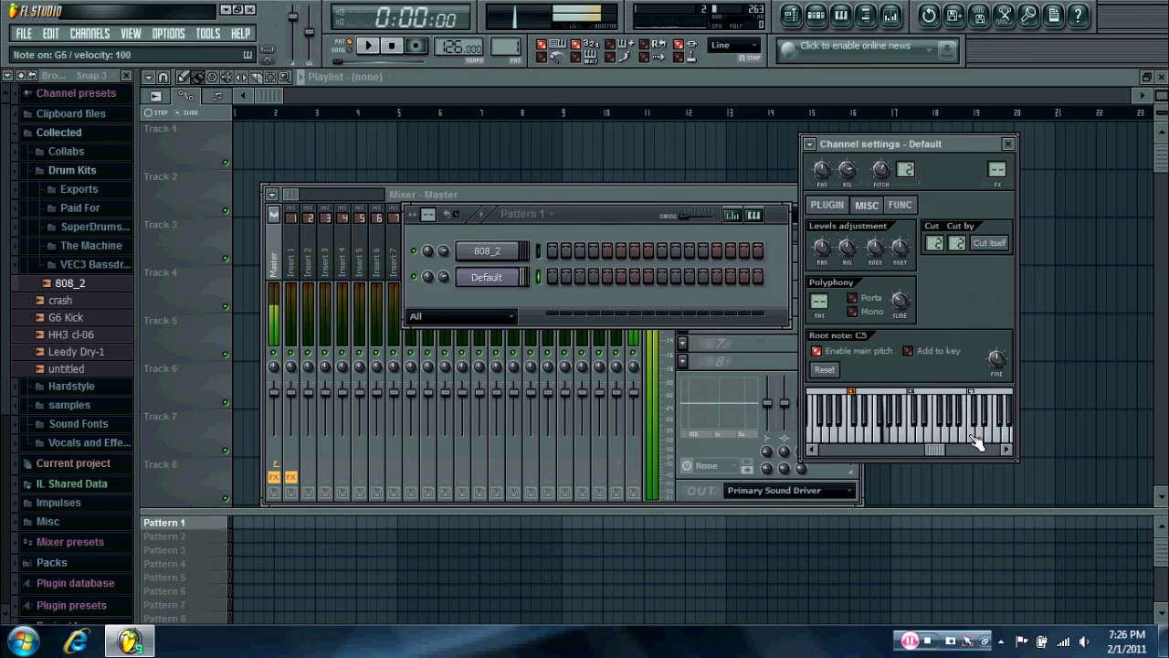
left_click(974, 440)
left_click_drag(882, 170, 882, 199)
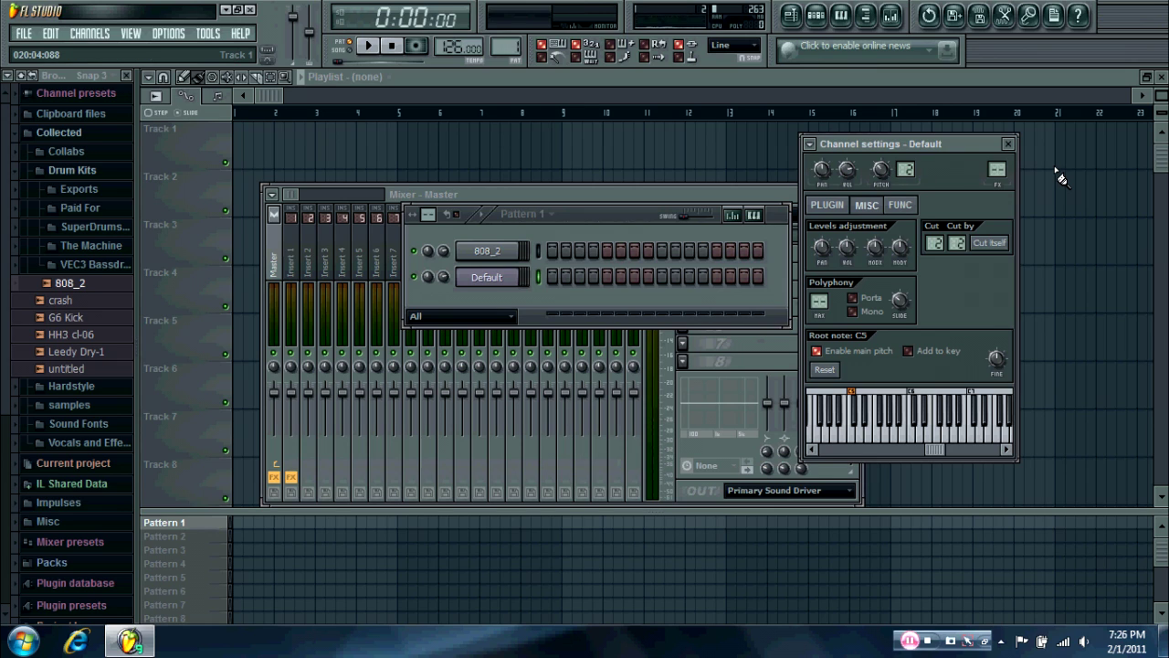
key("6")
left_click(1010, 145)
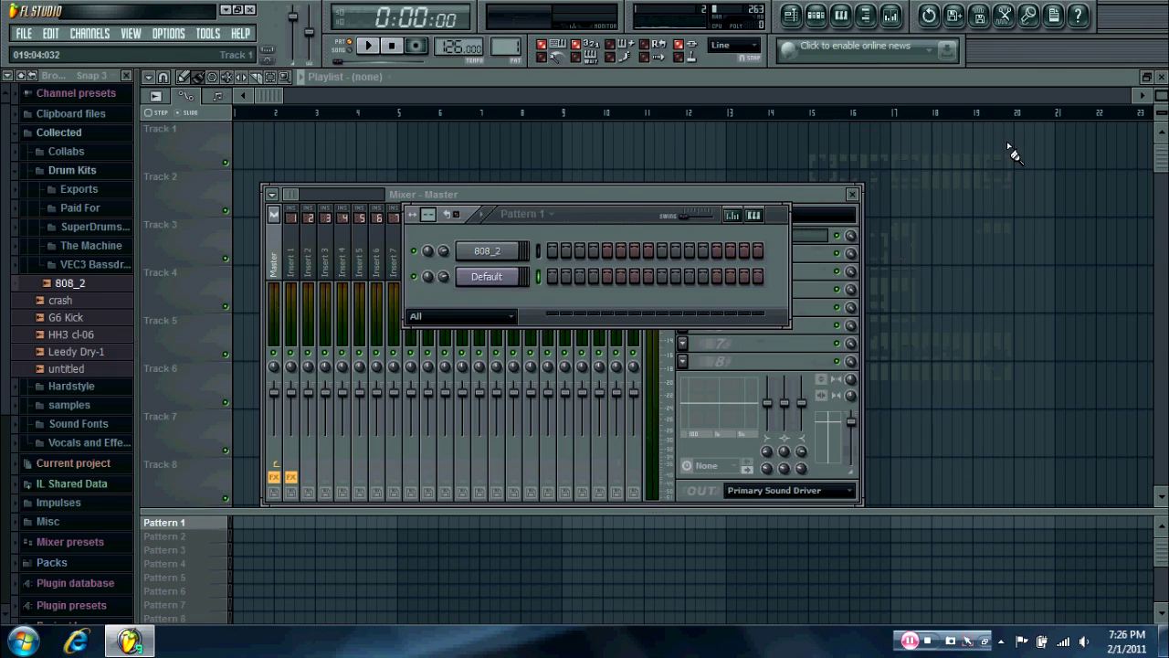
- Make 808_2 the selected channel in the step sequencer
left_click(538, 250)
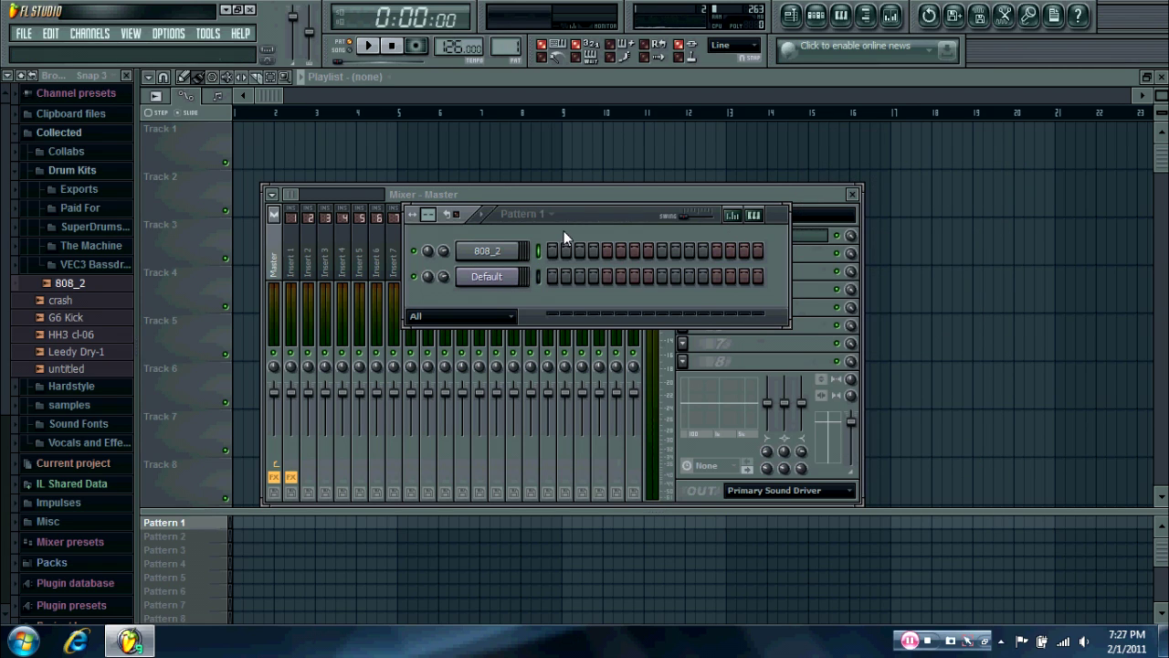